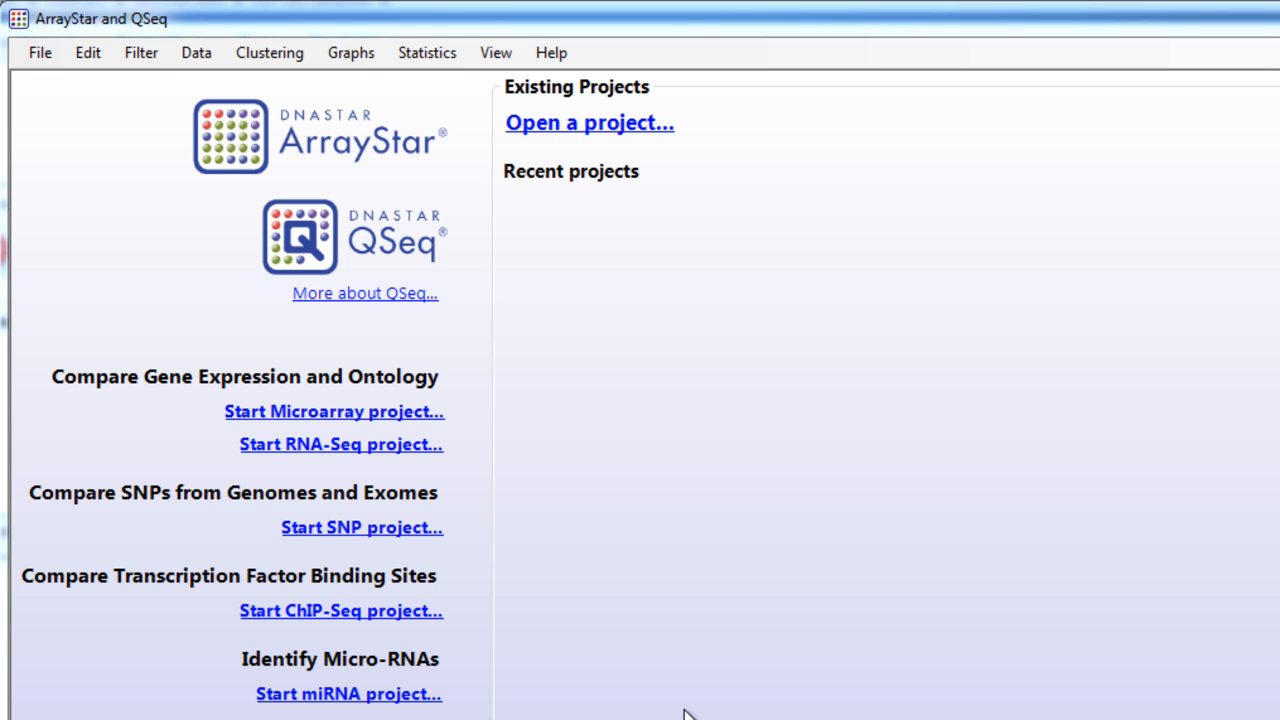
Start a SNP project and load experiment attributes from Kabuki_metadata.txt, accepting the file's text-format settings
{"action": "left_click", "coordinate": [404, 538]}
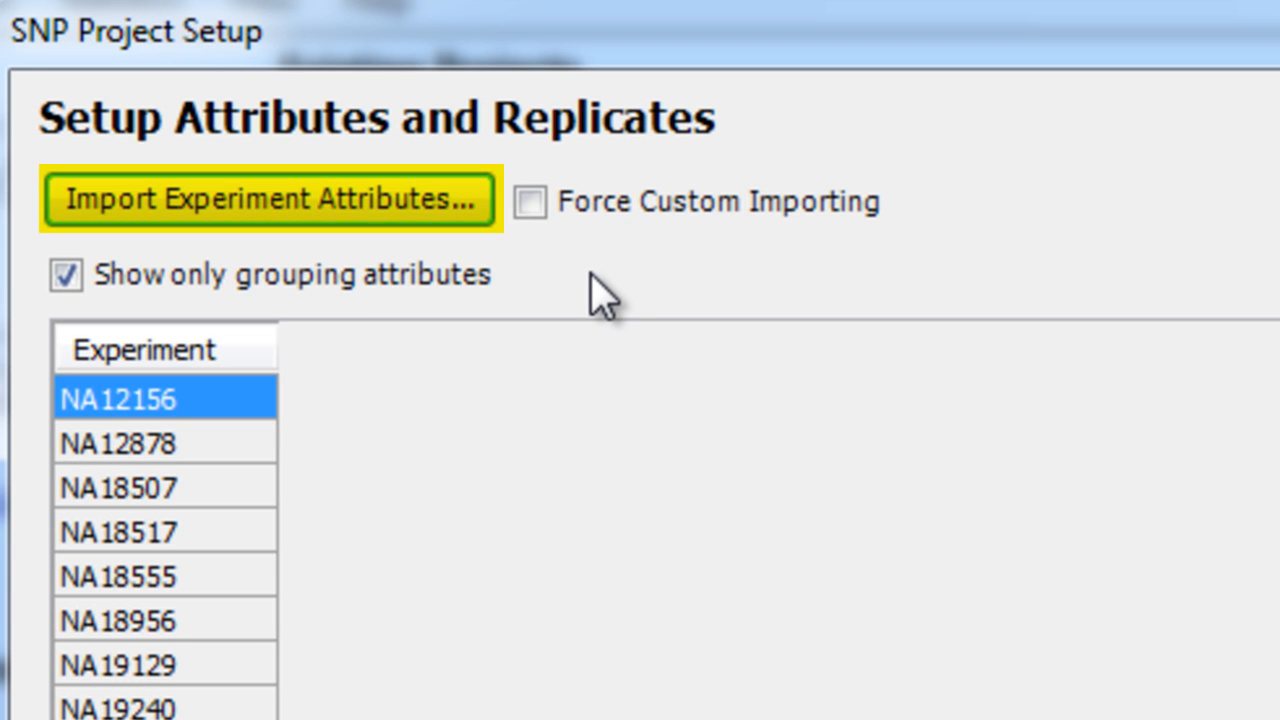
{"action": "left_click", "coordinate": [482, 212]}
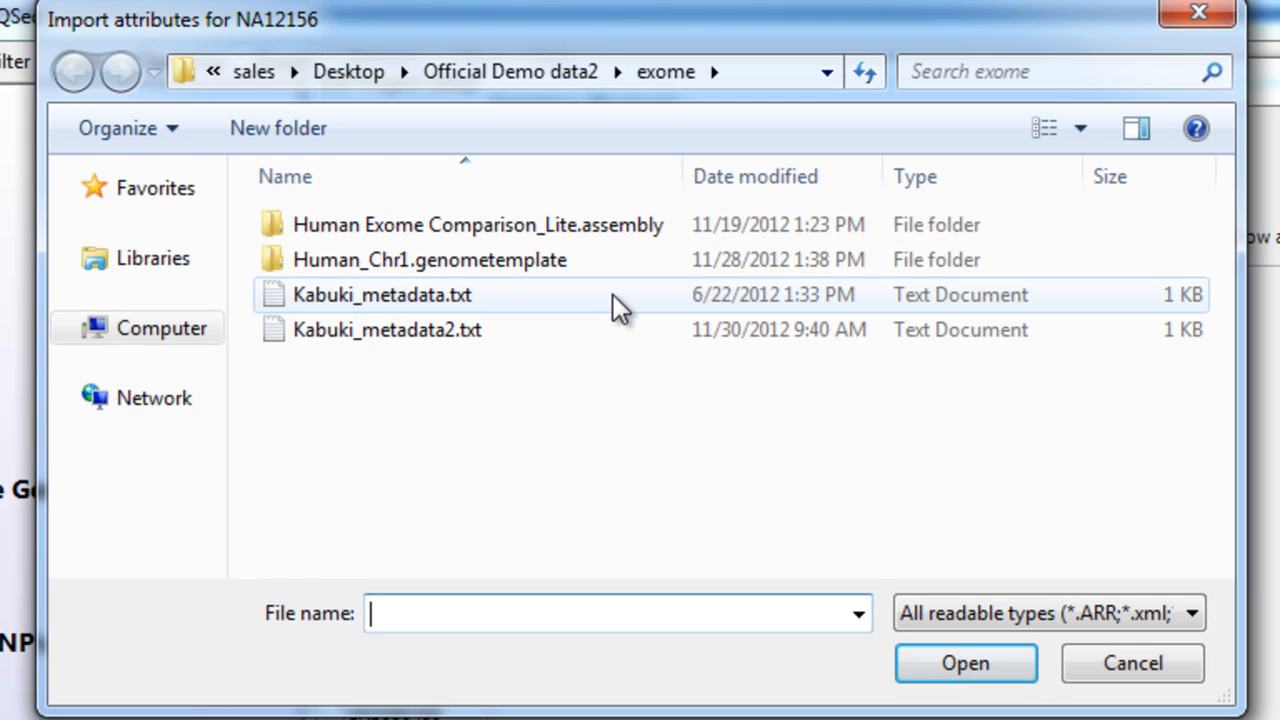
{"action": "left_click", "coordinate": [613, 294]}
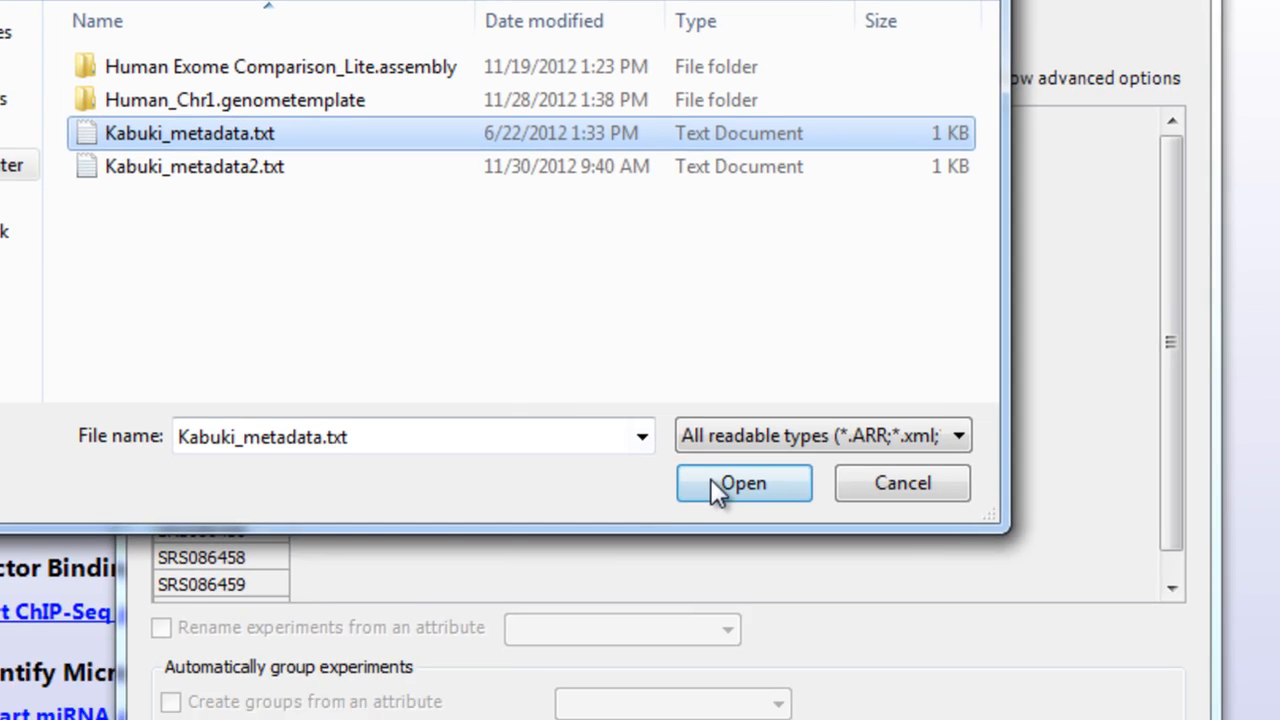
{"action": "left_click", "coordinate": [925, 655]}
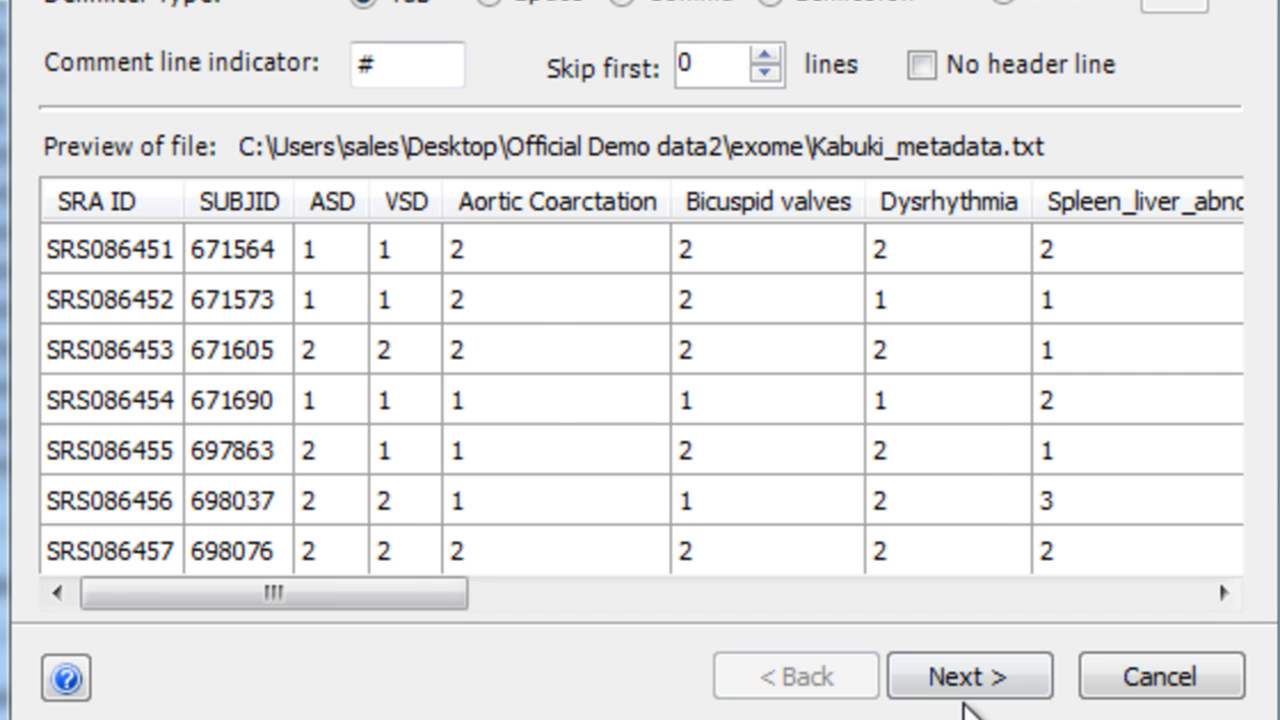
{"action": "left_click", "coordinate": [968, 692]}
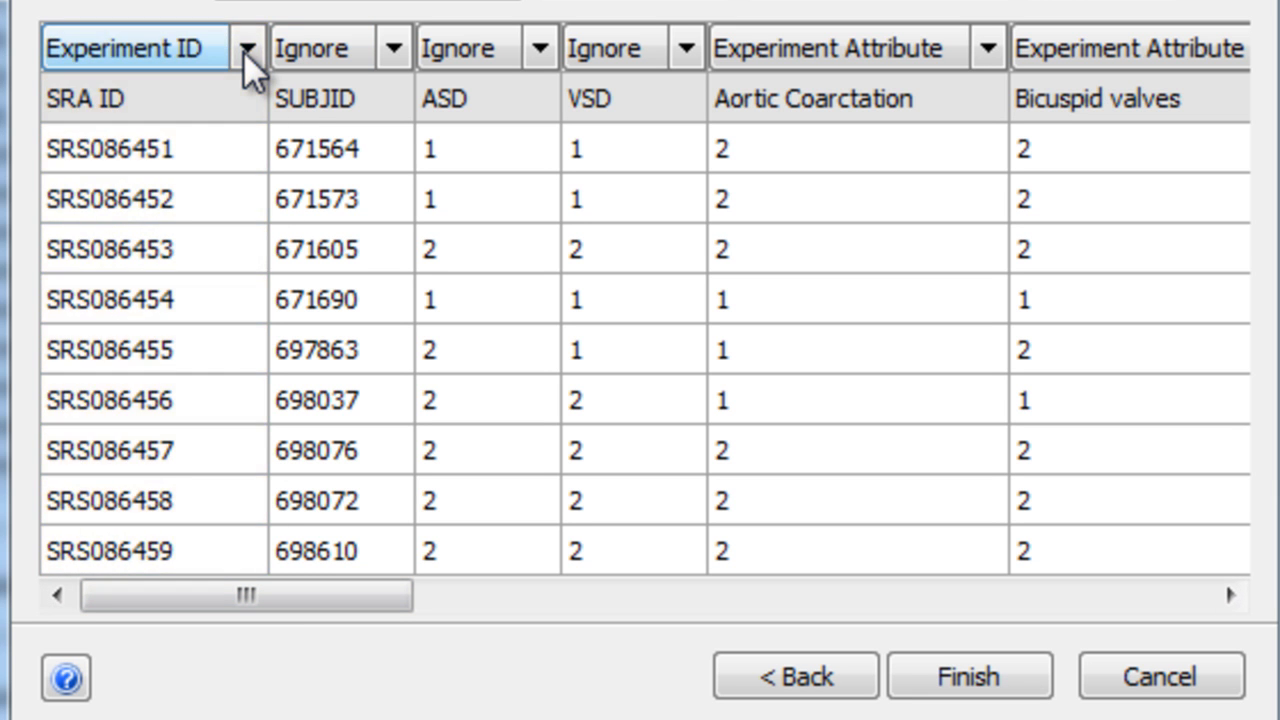
Set the Dysrhythmia column to be imported as an Experiment Attribute
{"action": "left_click_drag", "start_coordinate": [323, 595], "coordinate": [581, 601]}
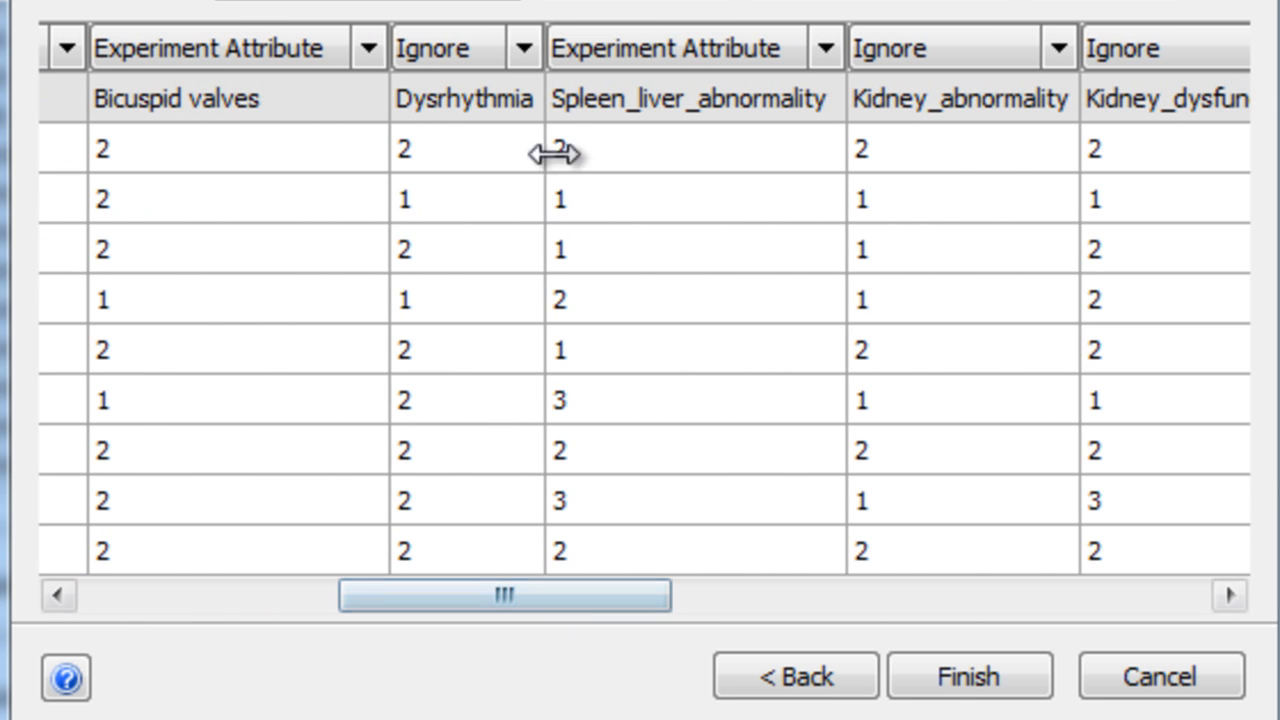
{"action": "left_click", "coordinate": [524, 52]}
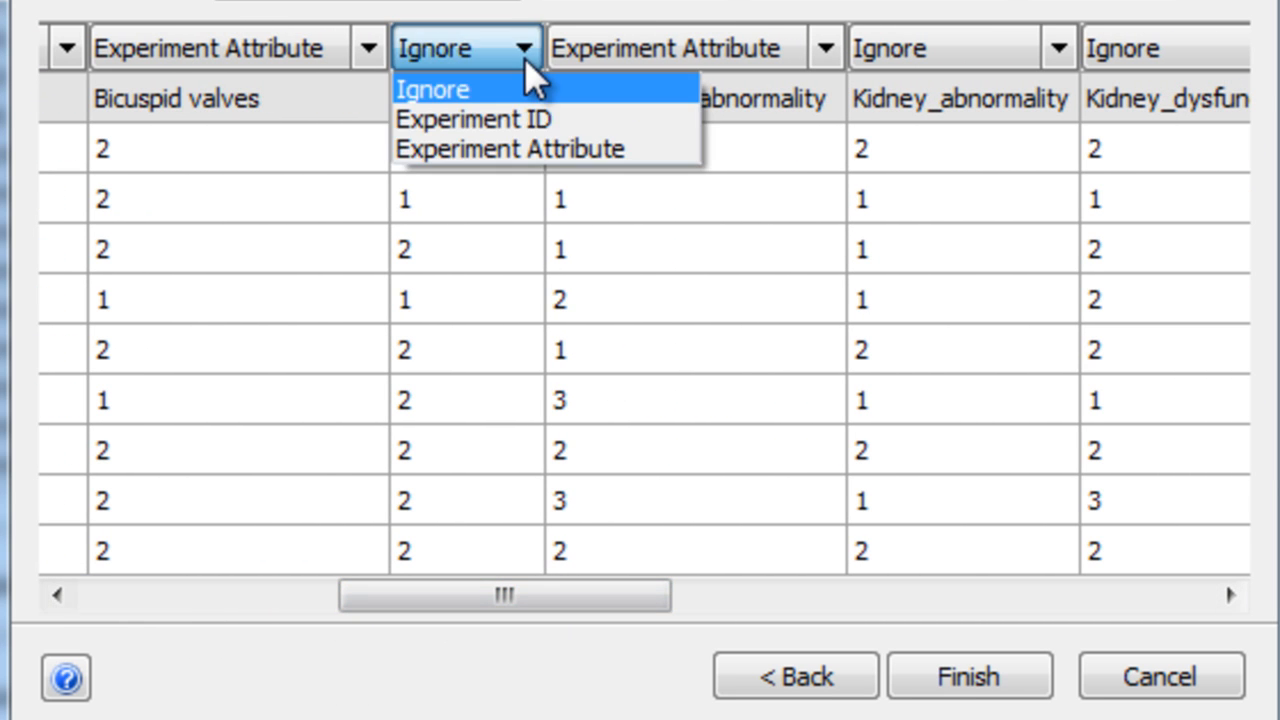
{"action": "left_click", "coordinate": [504, 150]}
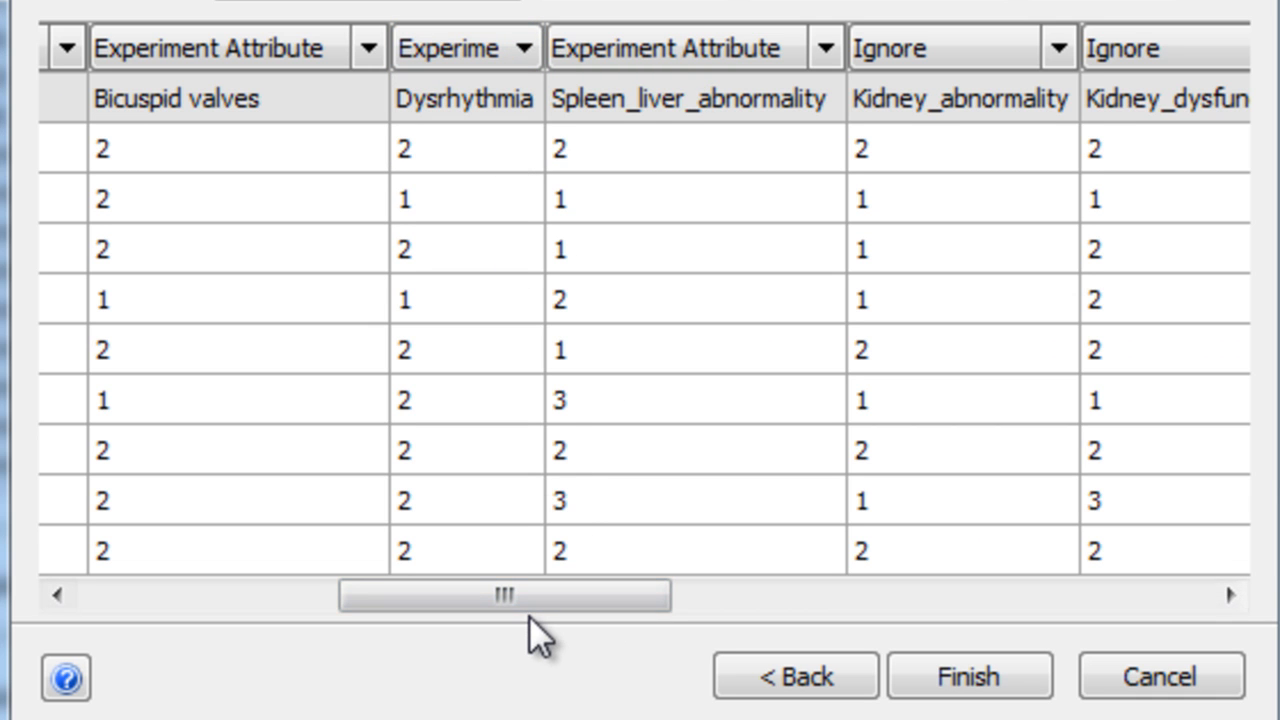
Set the Hearing_loss column to Ignore and Kidney_dysfunction to Experiment Attribute, and finish the column assignment
{"action": "left_click_drag", "start_coordinate": [597, 600], "coordinate": [776, 594]}
{"action": "left_click", "coordinate": [945, 46]}
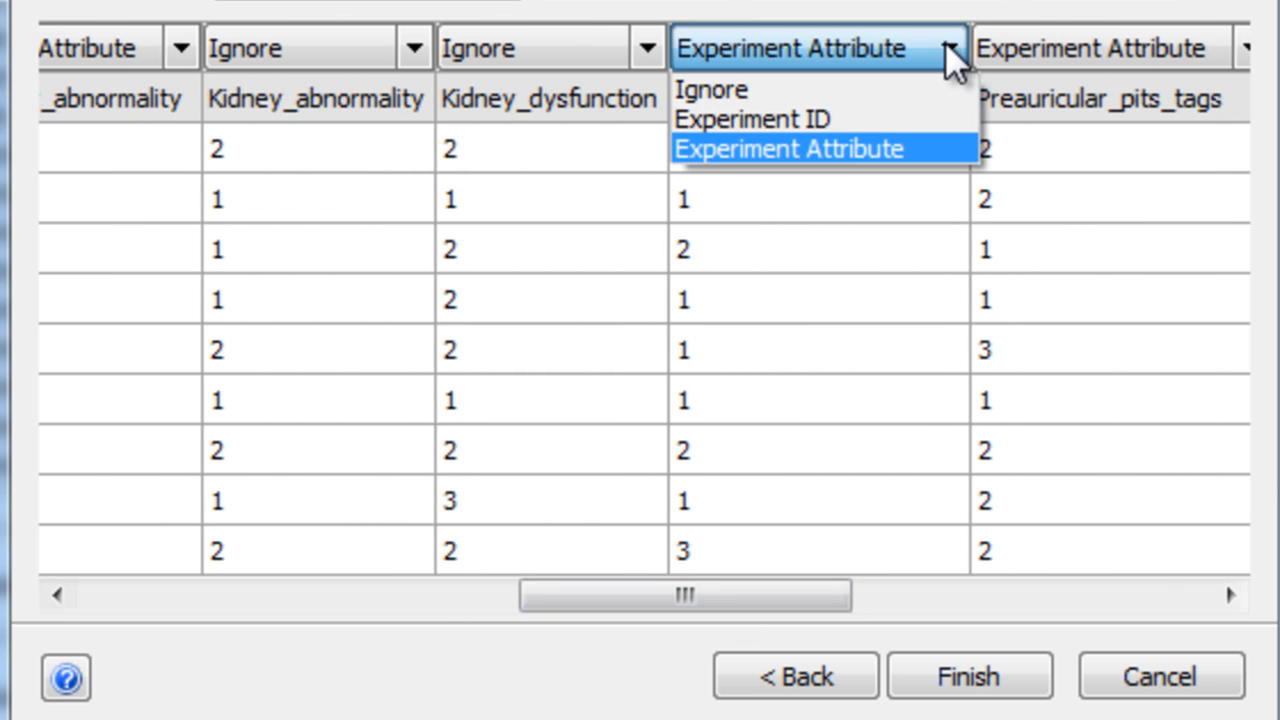
{"action": "left_click", "coordinate": [937, 88]}
{"action": "left_click", "coordinate": [652, 46]}
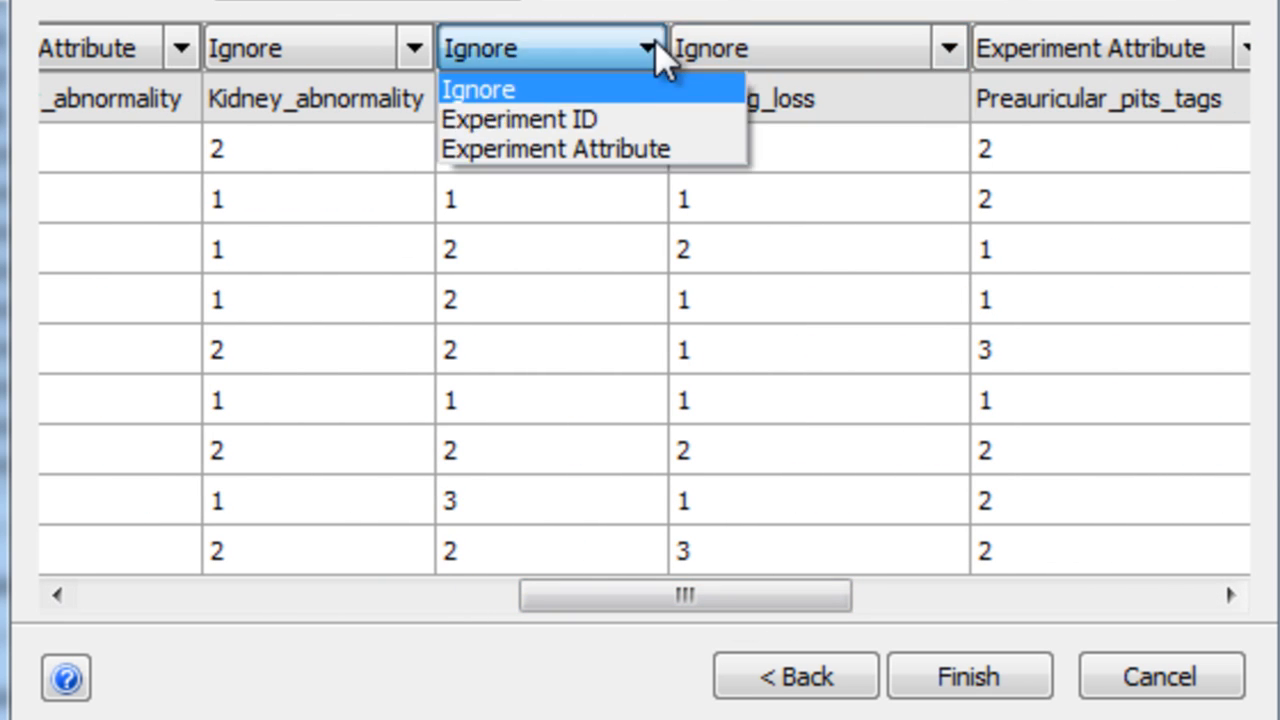
{"action": "left_click", "coordinate": [641, 160]}
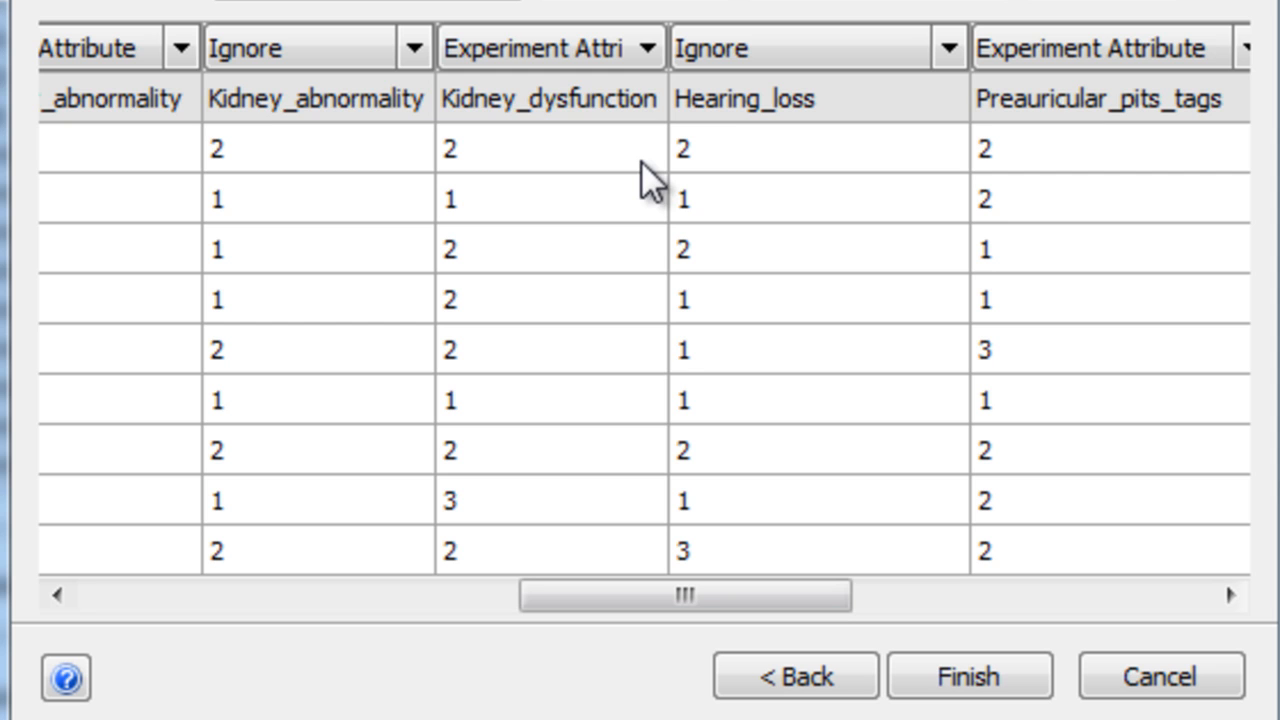
{"action": "left_click", "coordinate": [984, 676]}
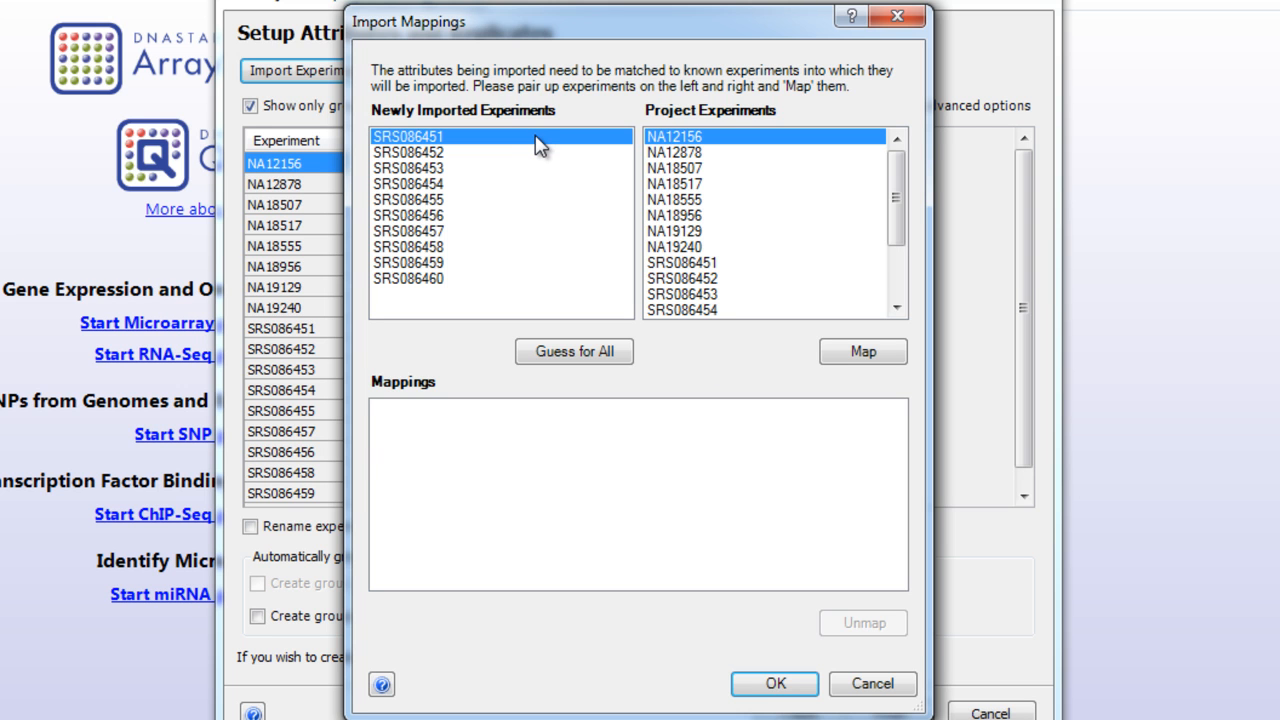
Map imported experiment SRS086451 to project experiment SRS086451 and let the program guess the mappings for all others
{"action": "left_click", "coordinate": [665, 263]}
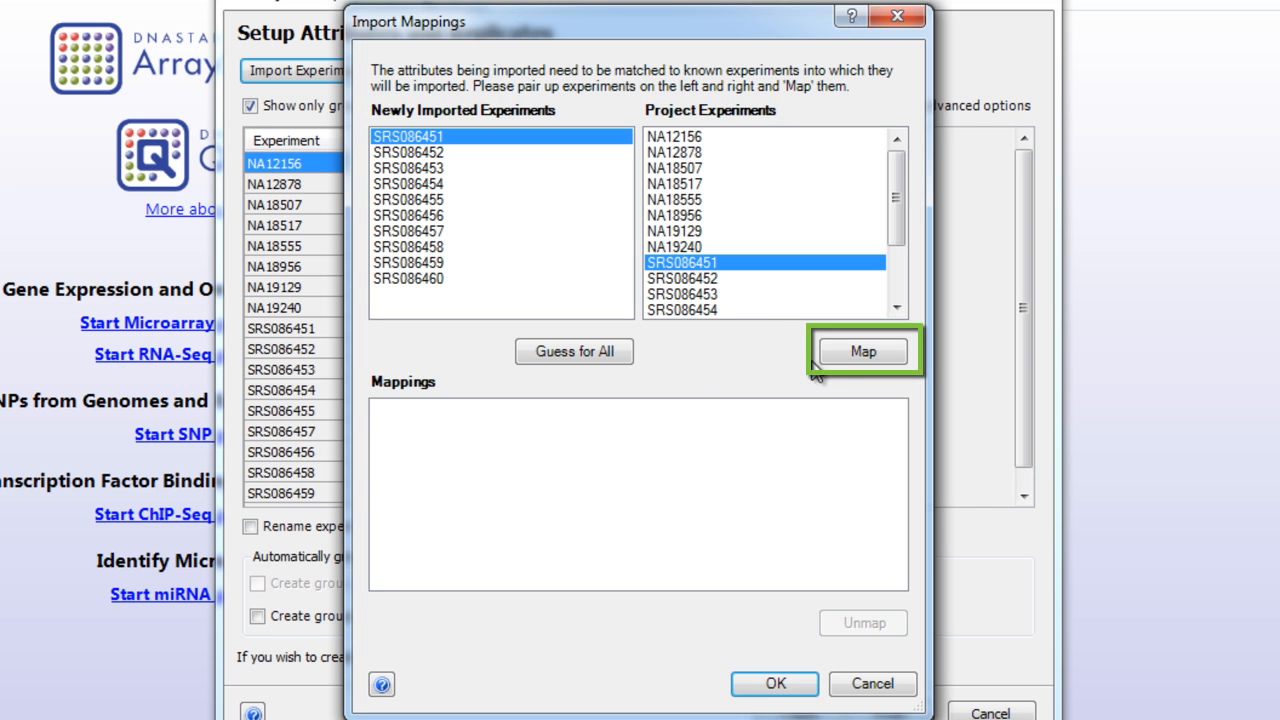
{"action": "left_click", "coordinate": [849, 360]}
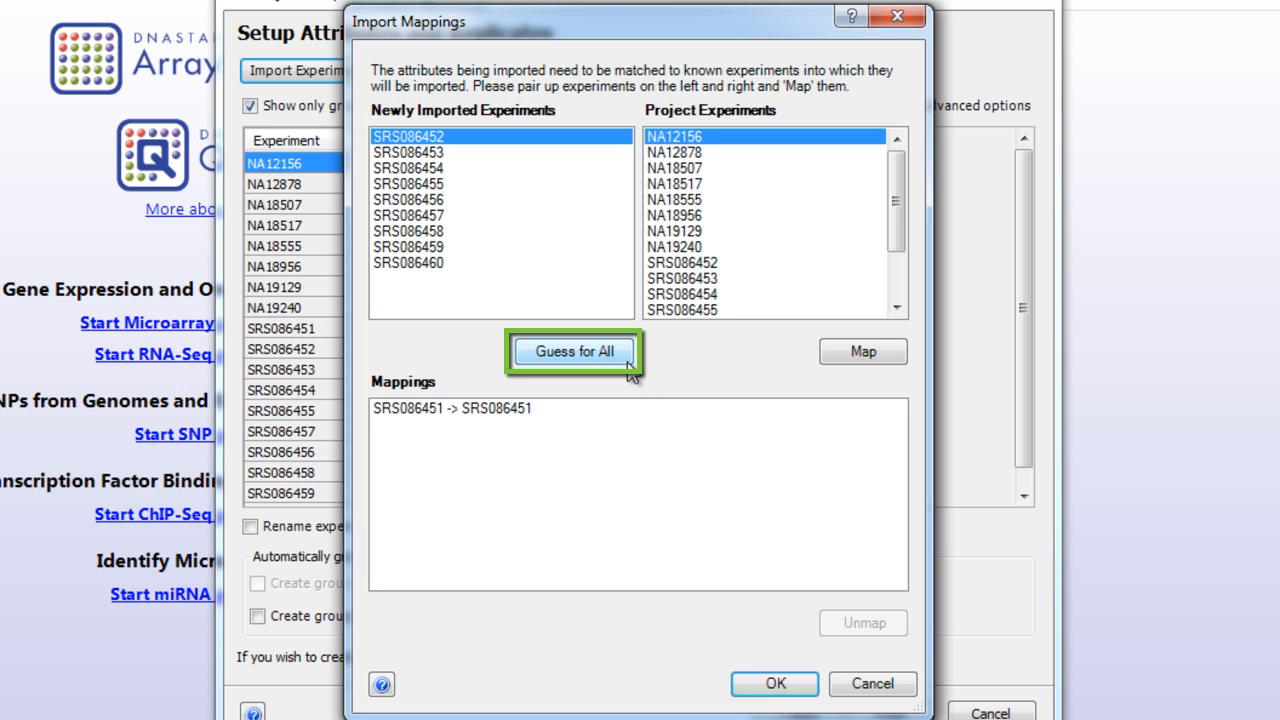
{"action": "left_click", "coordinate": [574, 351]}
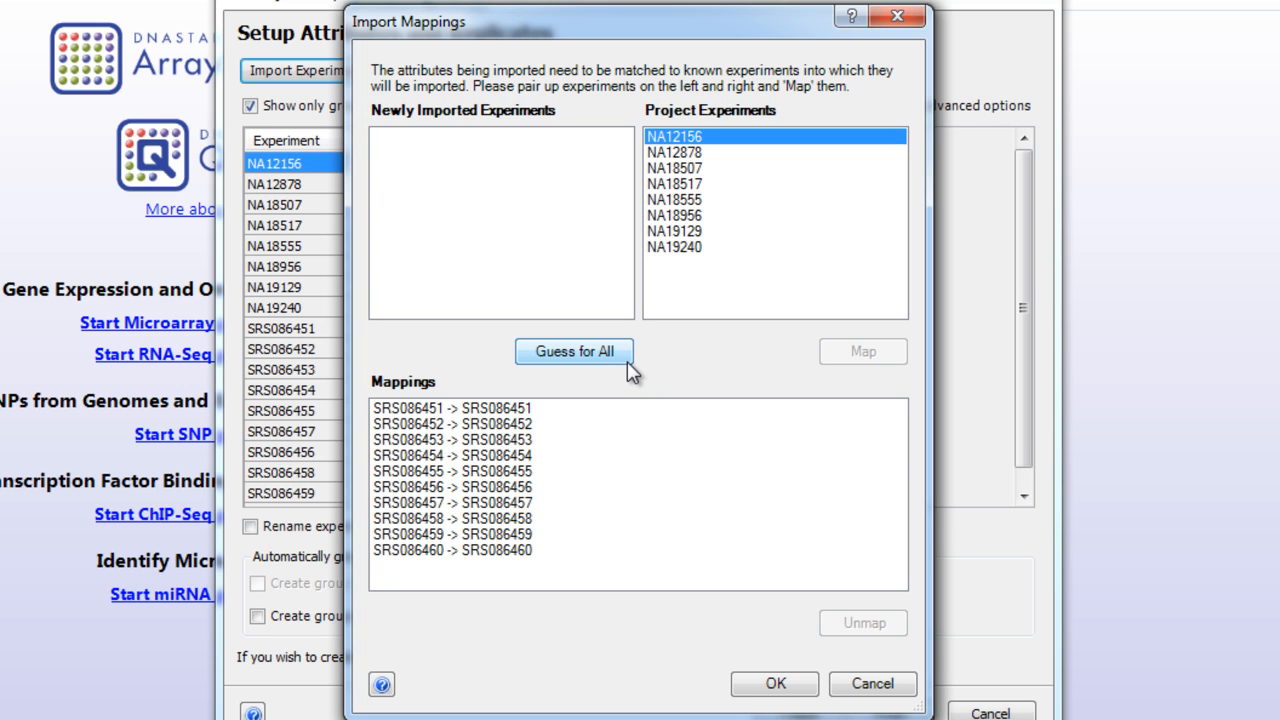
Unmap SRS086454 and map it again to project experiment SRS086454
{"action": "left_click", "coordinate": [534, 456]}
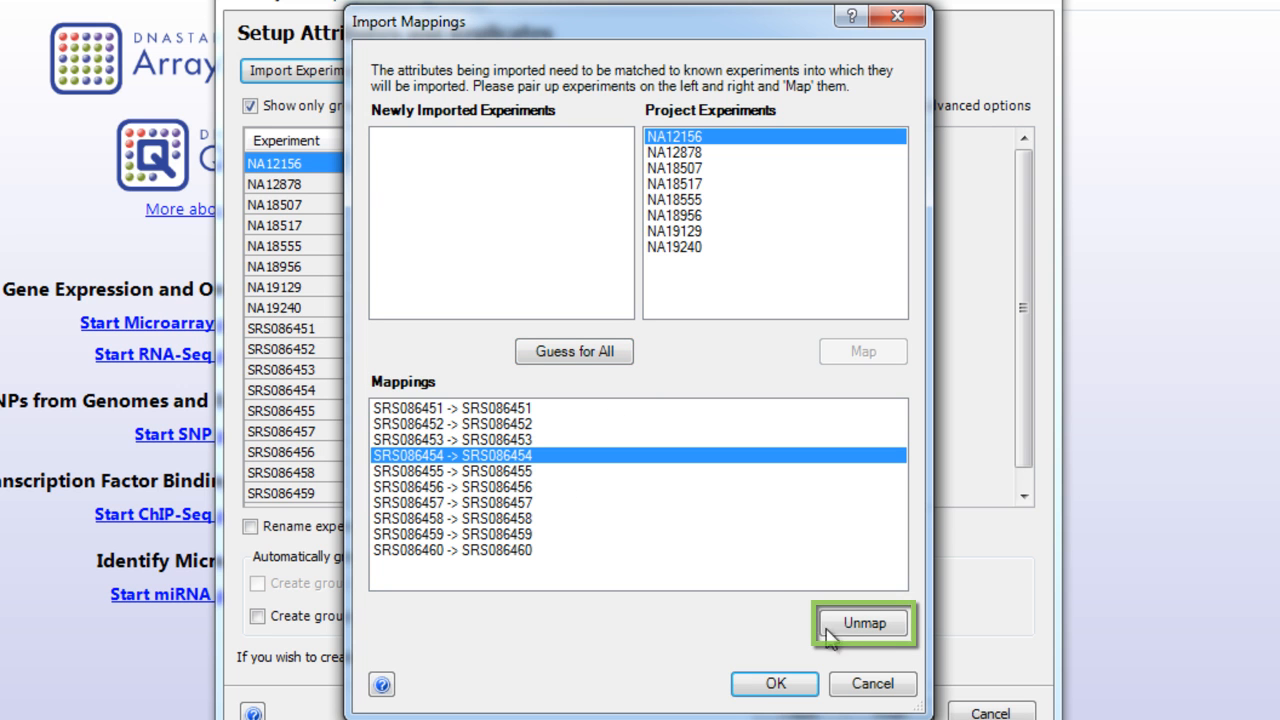
{"action": "left_click", "coordinate": [866, 630]}
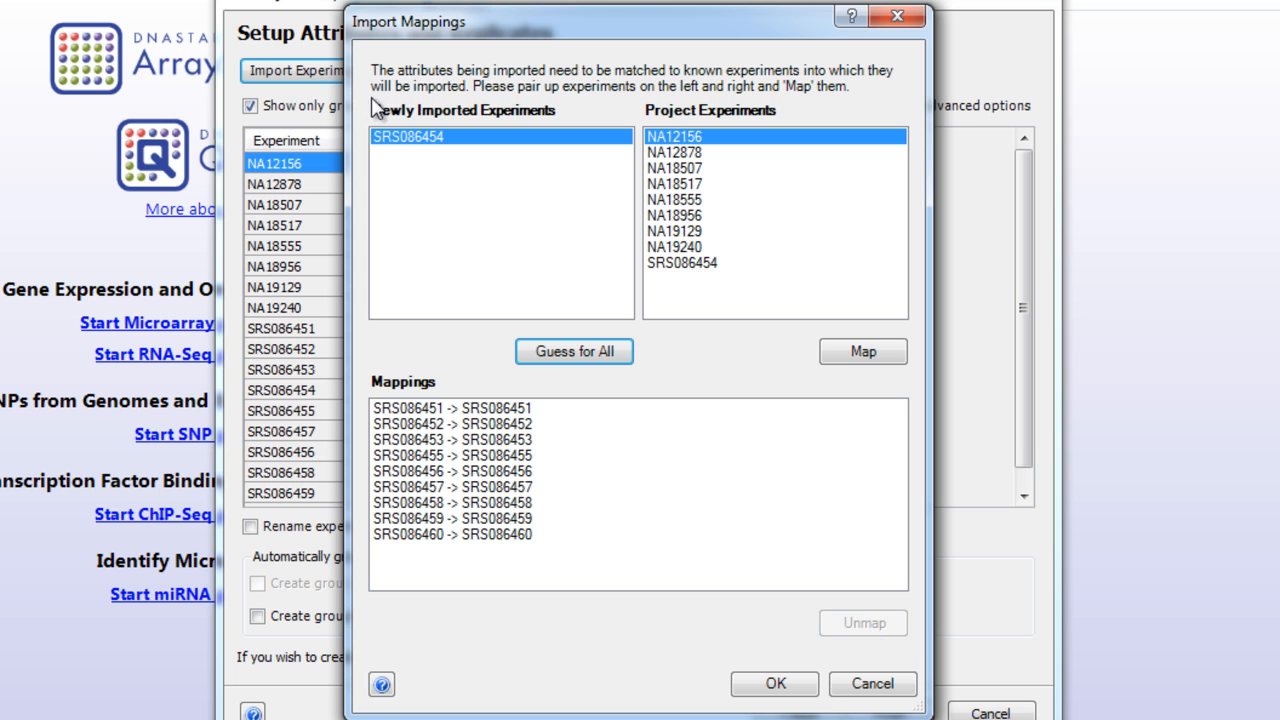
{"action": "left_click", "coordinate": [434, 136]}
{"action": "left_click", "coordinate": [670, 263]}
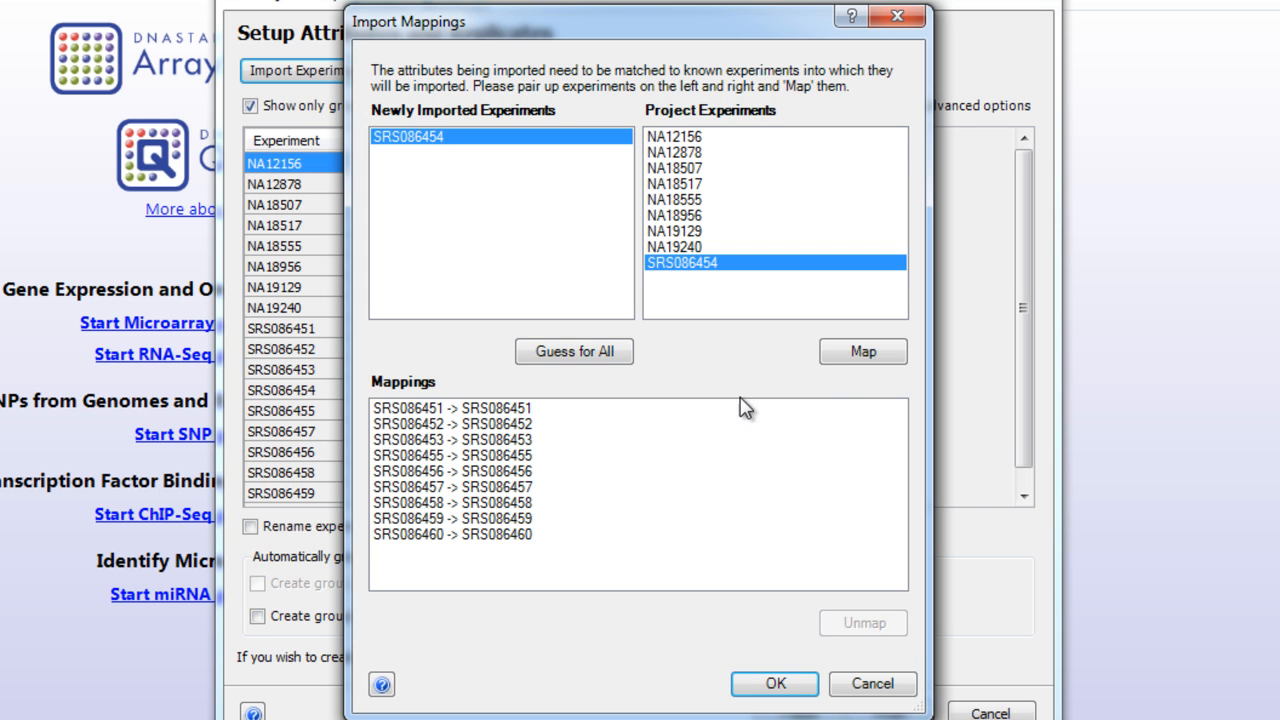
{"action": "left_click", "coordinate": [832, 358]}
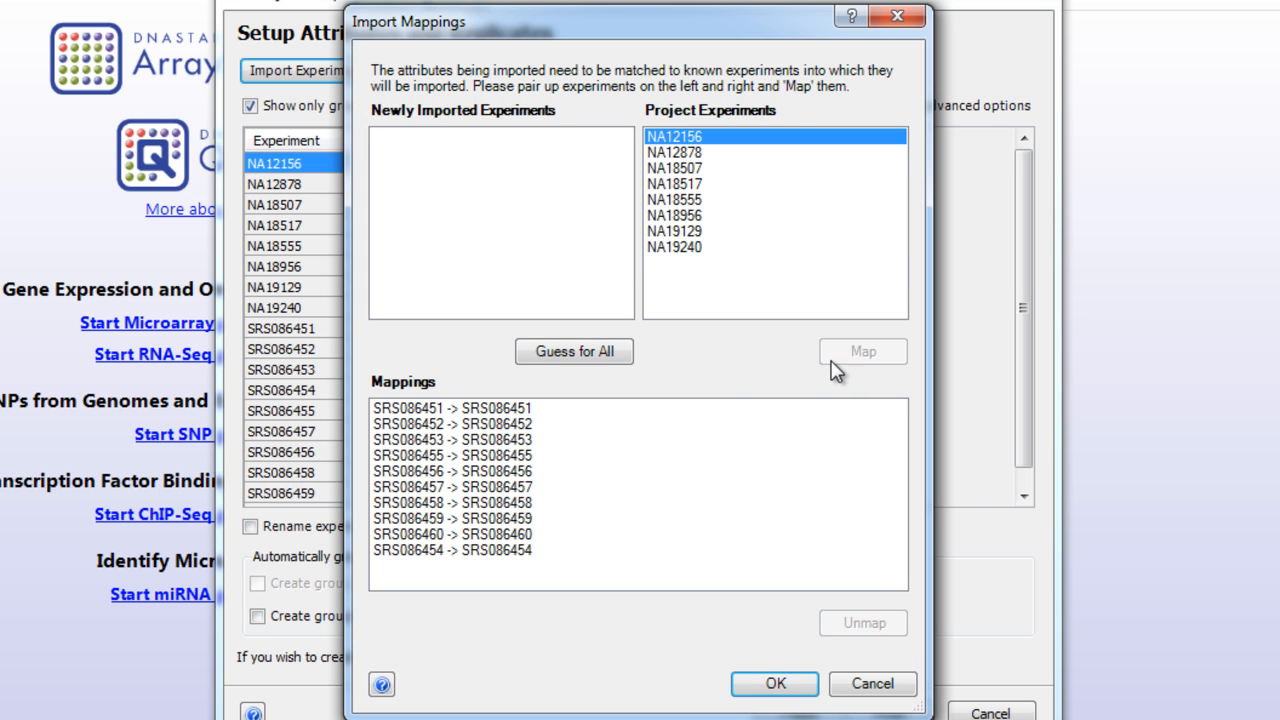
Accept the experiment mappings and finish the SNP project setup
{"action": "left_click", "coordinate": [760, 684]}
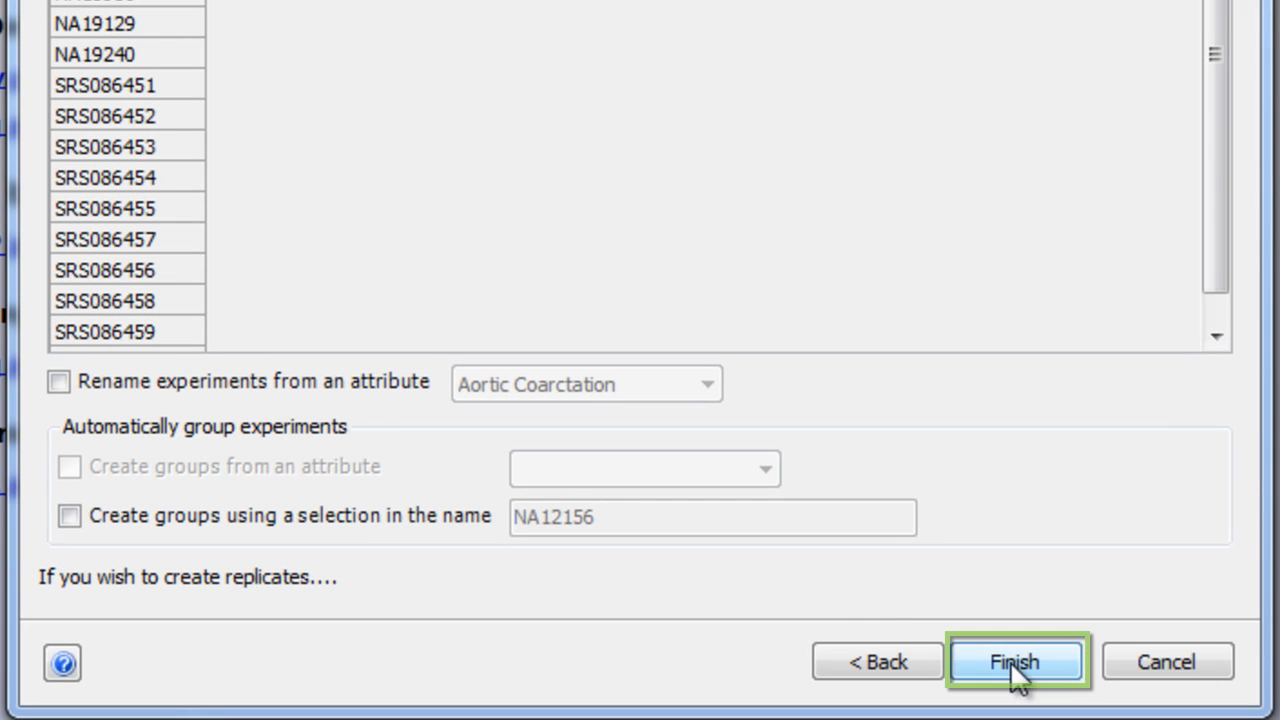
{"action": "left_click", "coordinate": [1011, 663]}
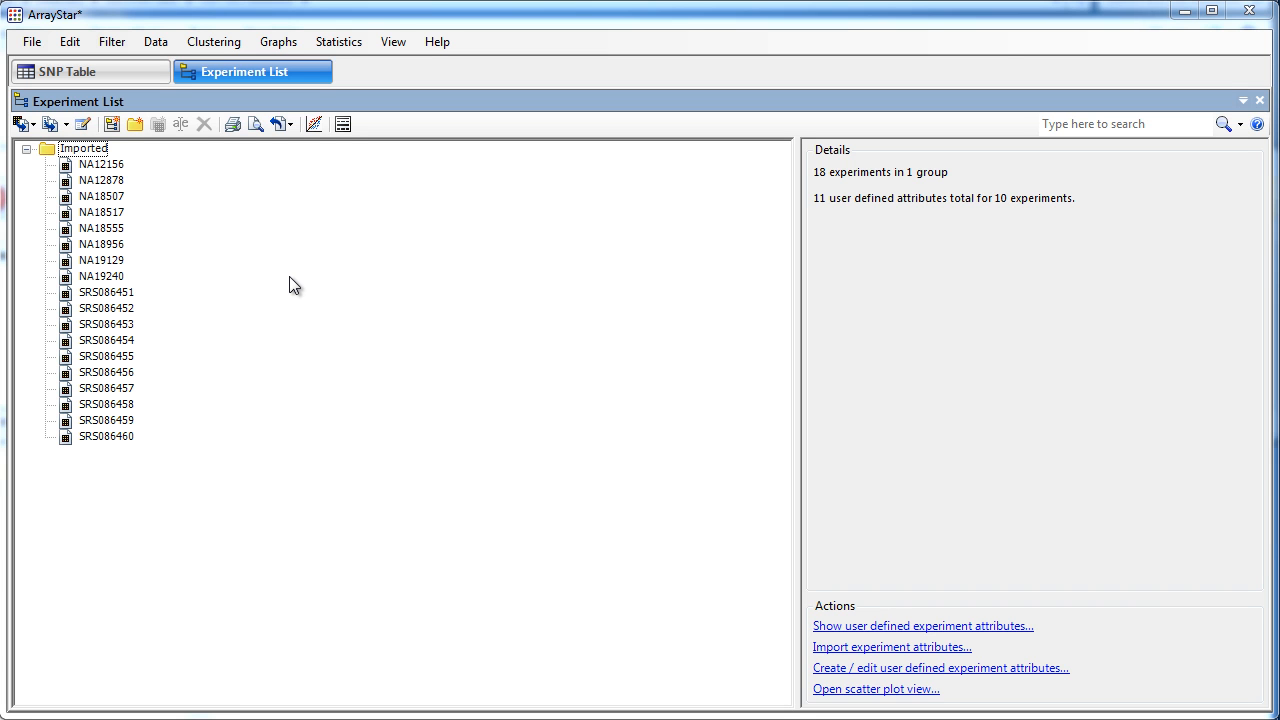
Examine the user defined attributes of experiment SRS086452 in the experiment list
{"action": "left_click", "coordinate": [118, 310]}
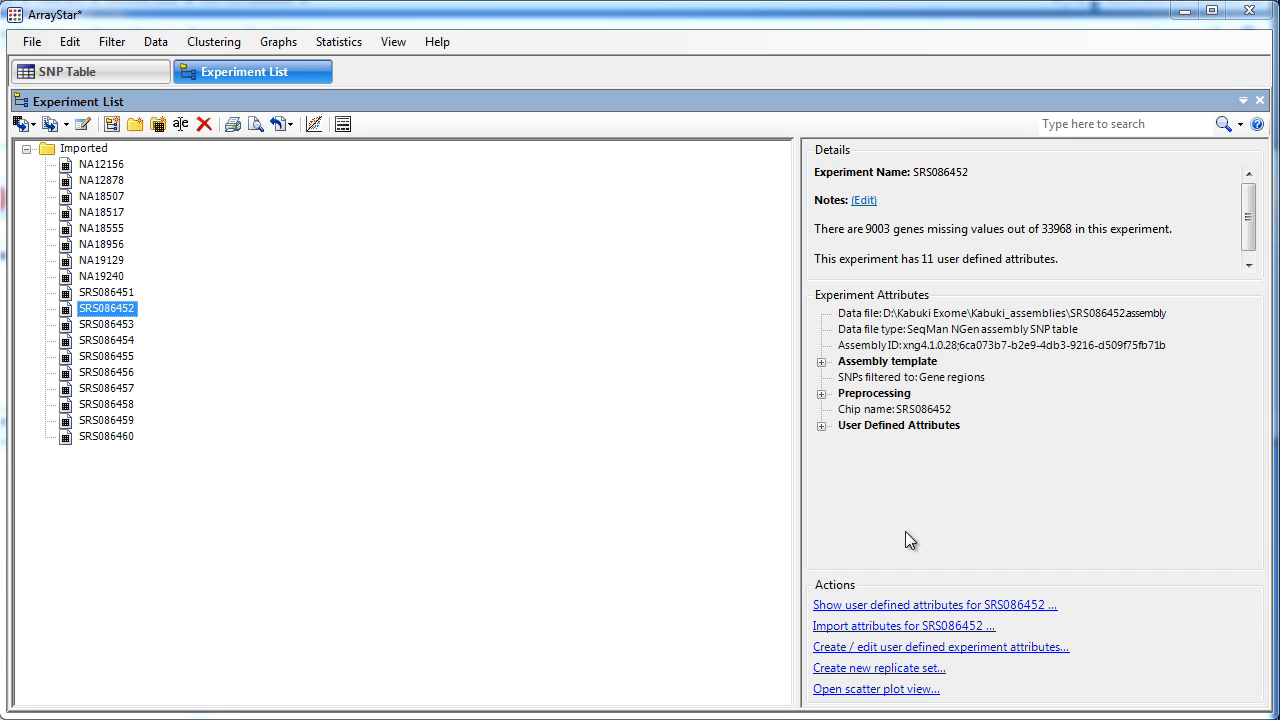
{"action": "left_click", "coordinate": [822, 426]}
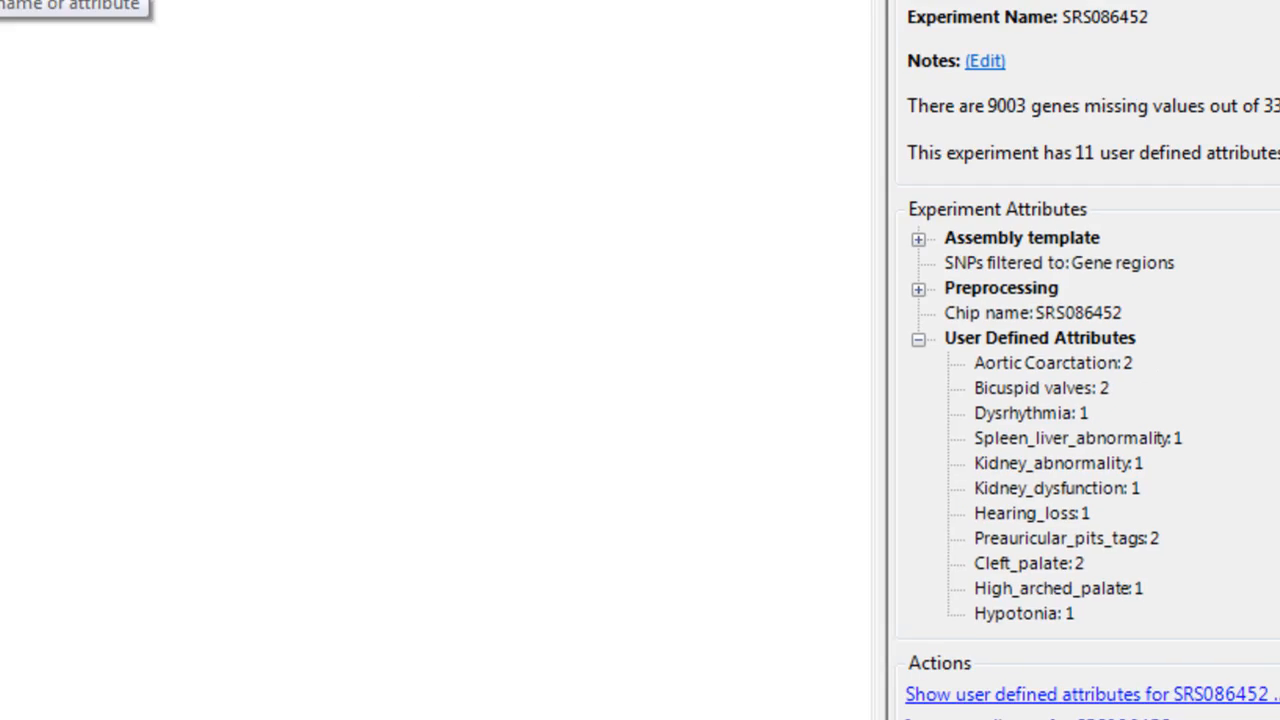
Show all attributes in Create Category Groups and group the experiments into categories from the Cleft_palate attribute
{"action": "left_click", "coordinate": [236, 271]}
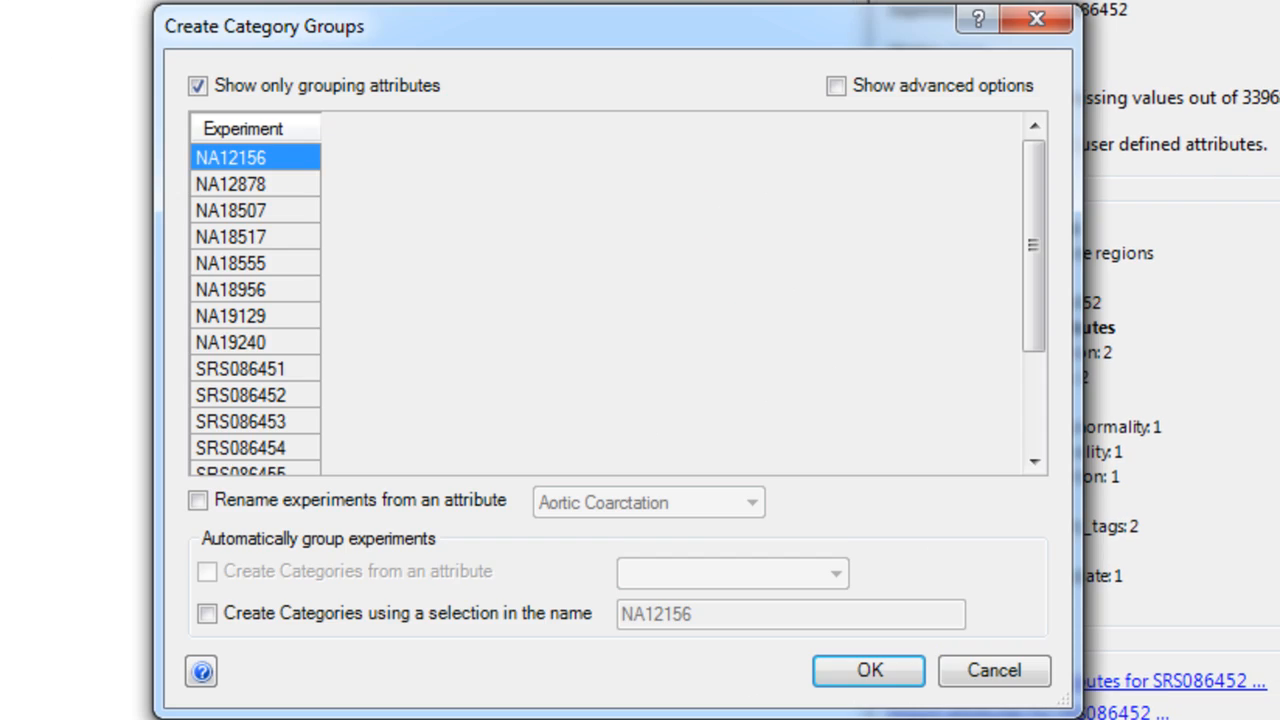
{"action": "left_click", "coordinate": [197, 86]}
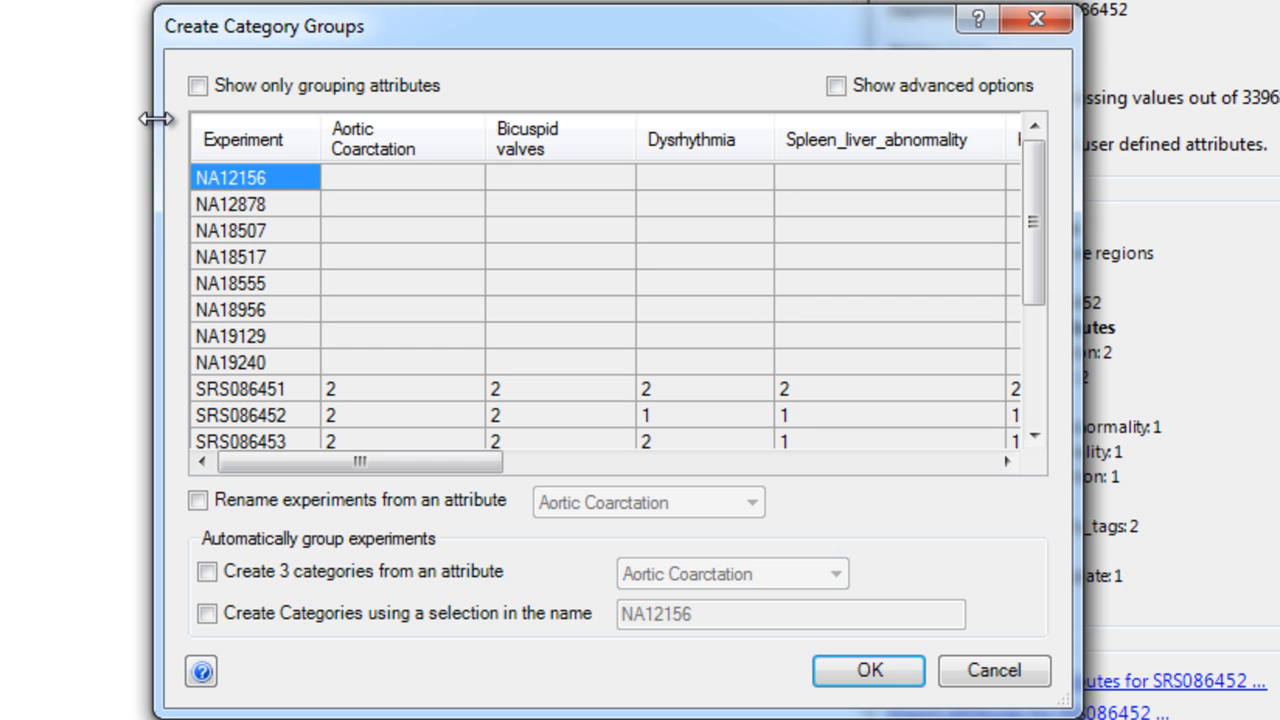
{"action": "left_click", "coordinate": [207, 572]}
{"action": "left_click", "coordinate": [826, 576]}
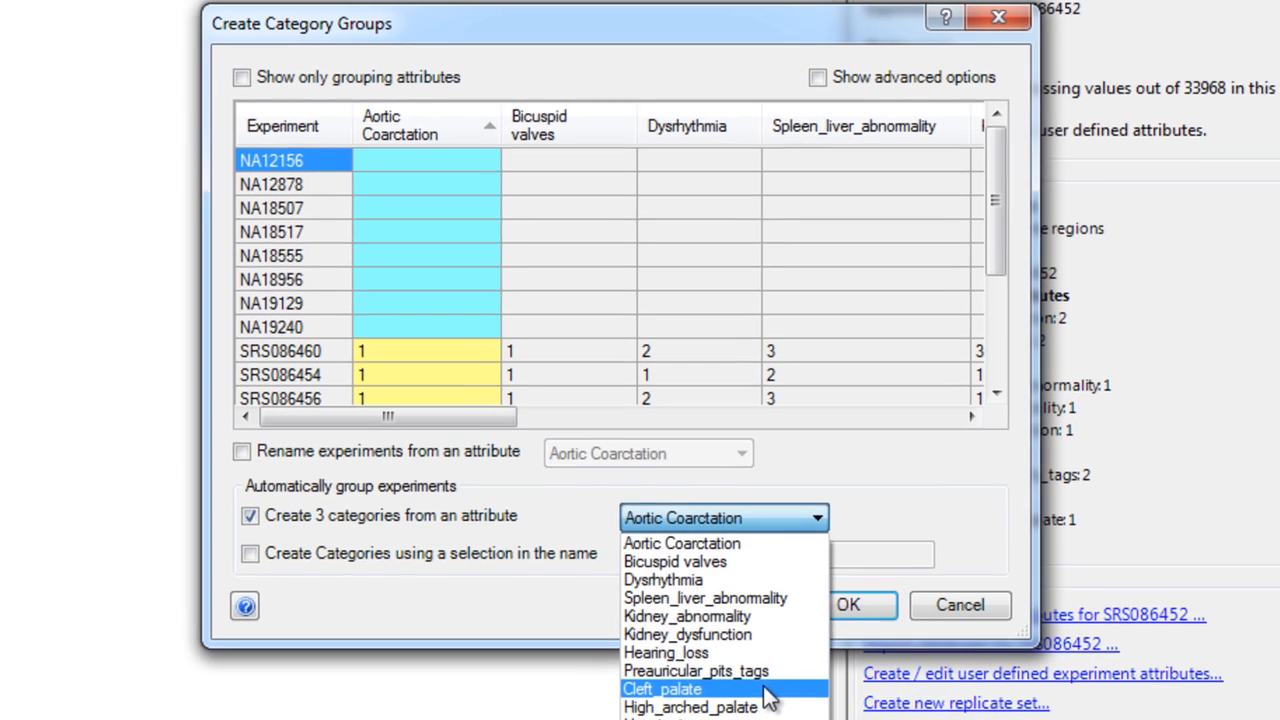
{"action": "left_click", "coordinate": [759, 663]}
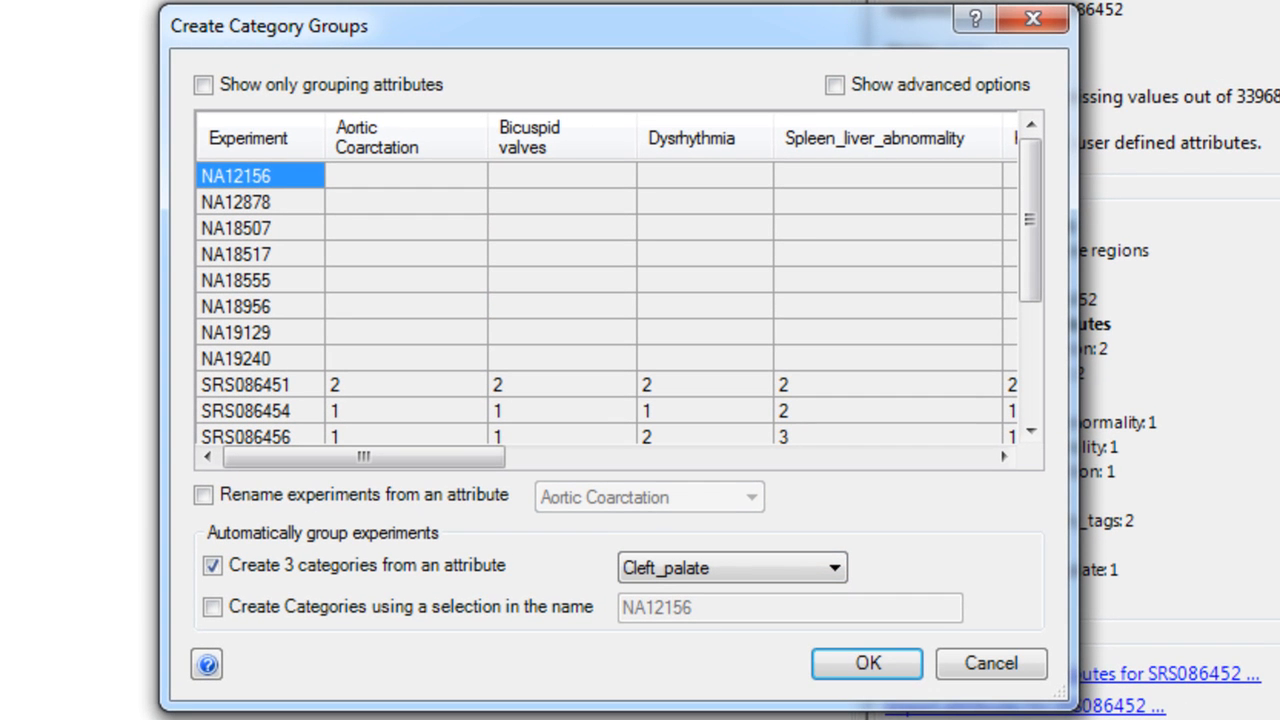
{"action": "left_click", "coordinate": [868, 668]}
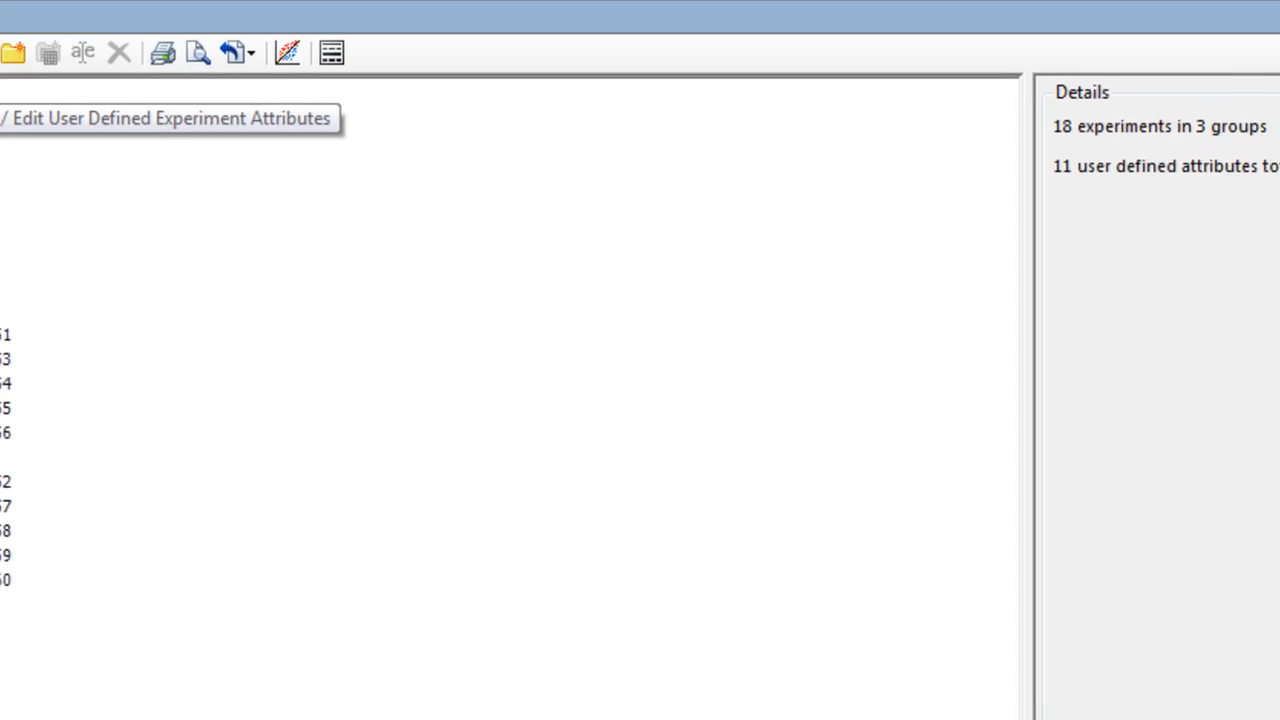
Edit the Cleft_palate attribute, setting the value for SRS086451 to "Diseased w/out"
{"action": "left_click", "coordinate": [124, 183]}
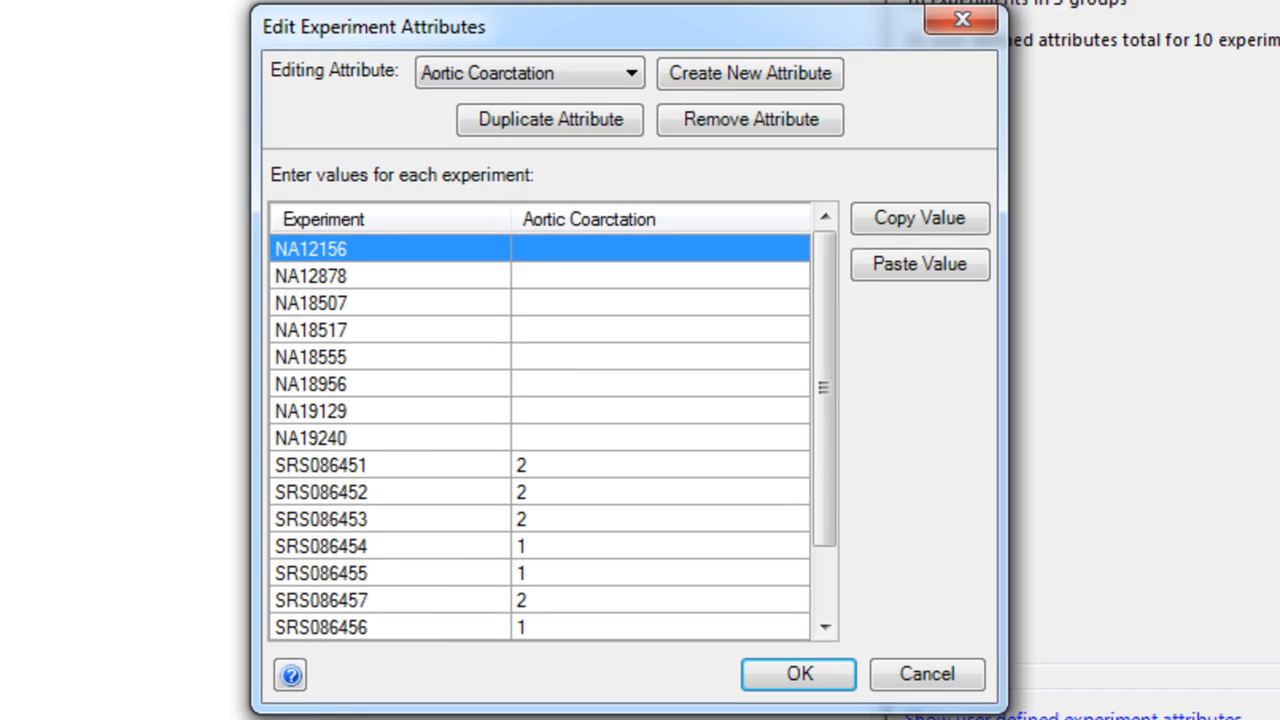
{"action": "left_click", "coordinate": [501, 76]}
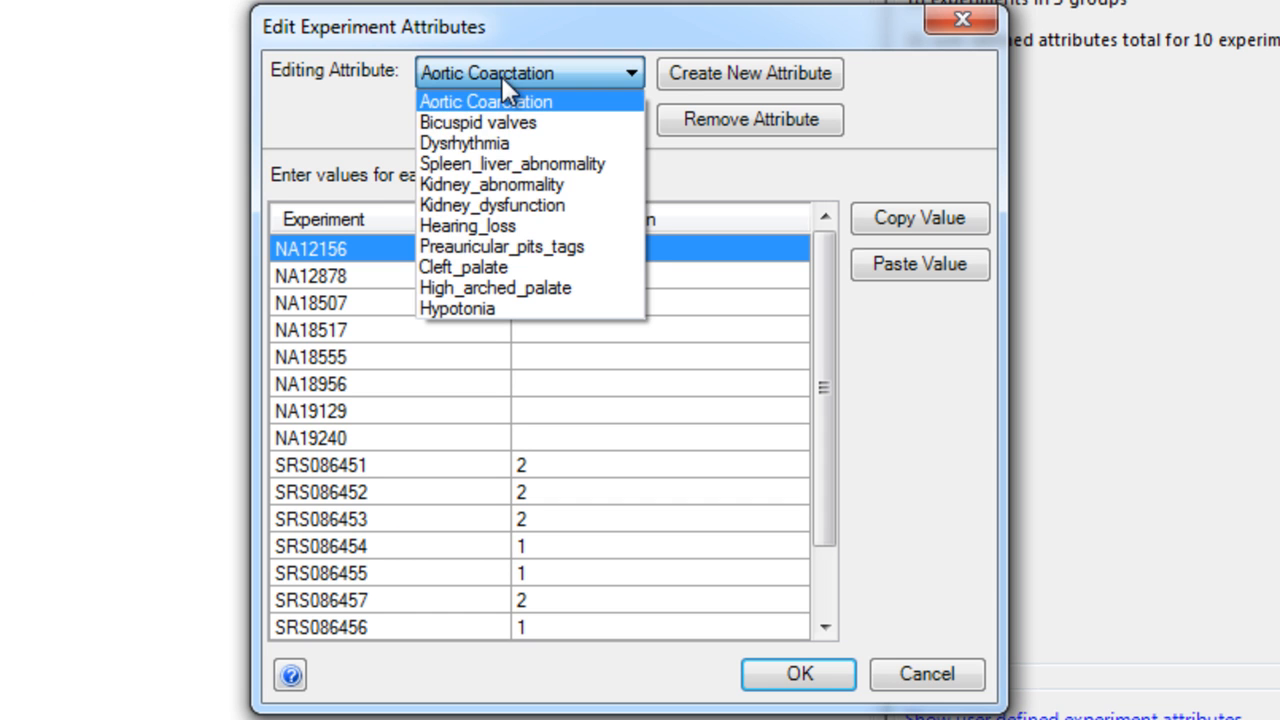
{"action": "left_click", "coordinate": [509, 265]}
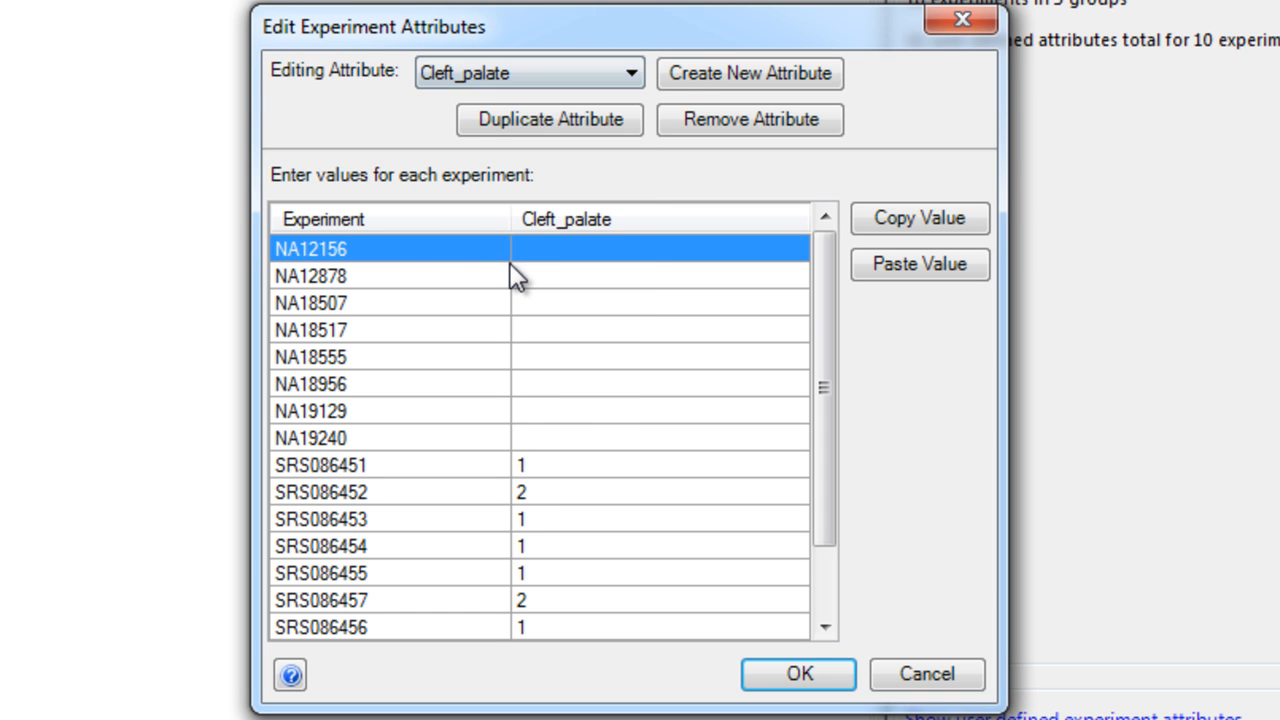
{"action": "left_click", "coordinate": [518, 465]}
{"action": "type", "text": "Diseased w/out"}
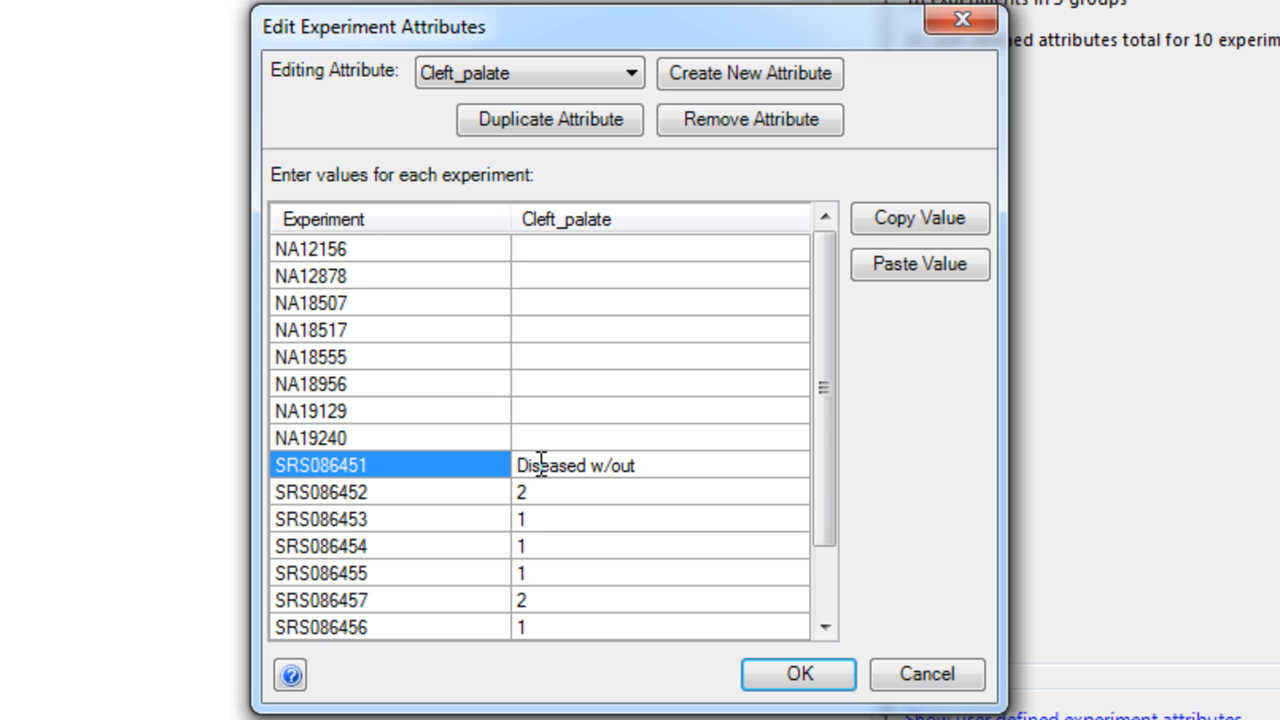
{"action": "left_click", "coordinate": [657, 510]}
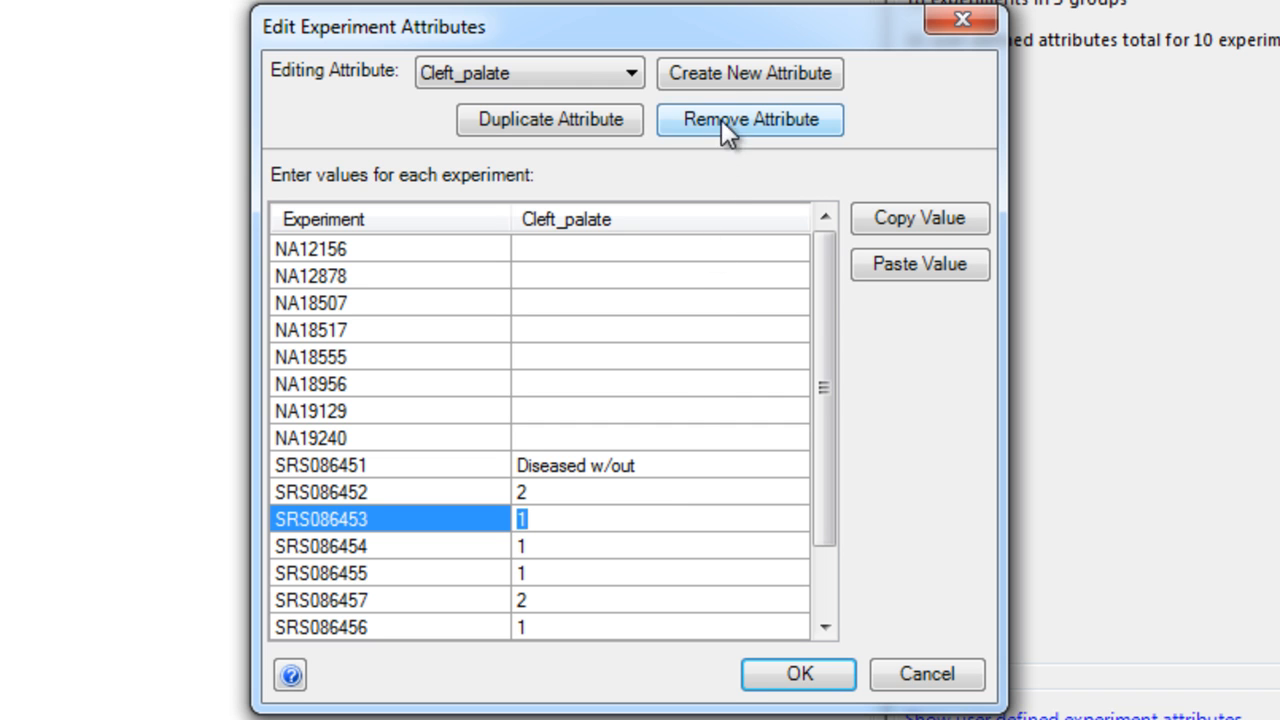
Create a new experiment attribute named Sex and enter M, F and M for consecutive experiments starting at SRS086453
{"action": "left_click", "coordinate": [721, 81]}
{"action": "type", "text": "Sex"}
{"action": "key", "text": "Return"}
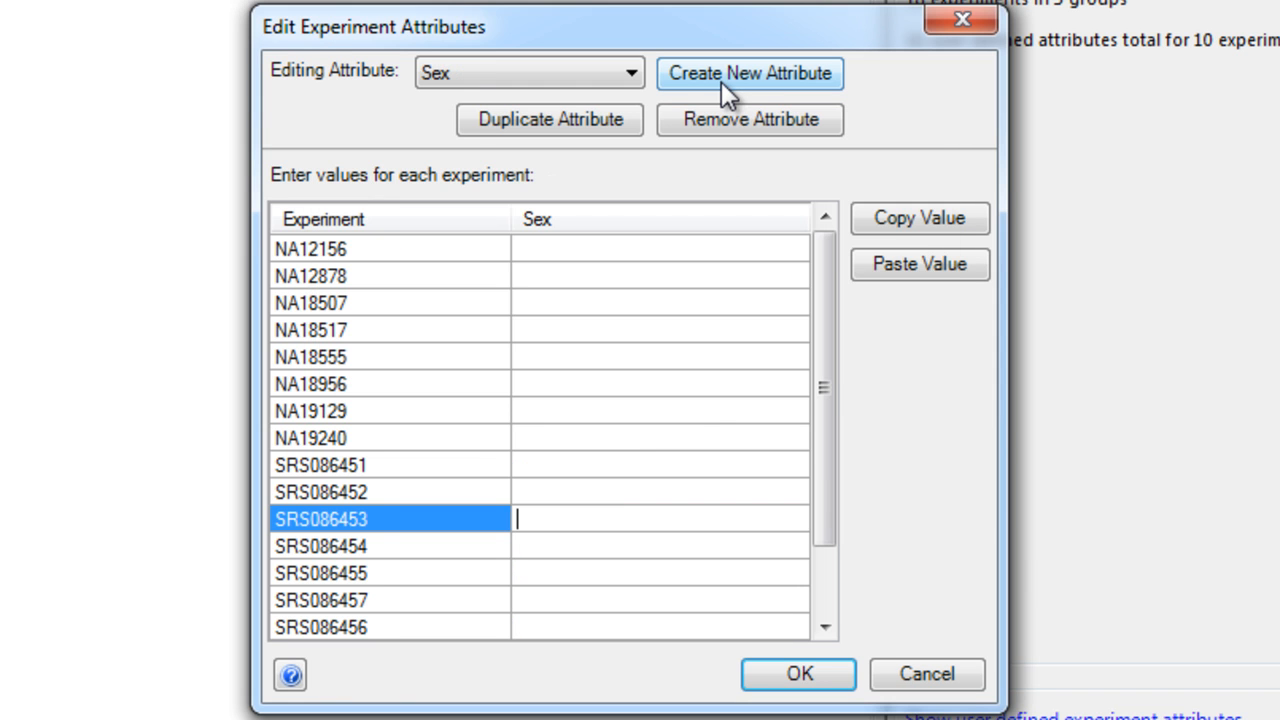
{"action": "type", "text": "M"}
{"action": "key", "text": "Return"}
{"action": "type", "text": "F"}
{"action": "key", "text": "Return"}
{"action": "type", "text": "M"}
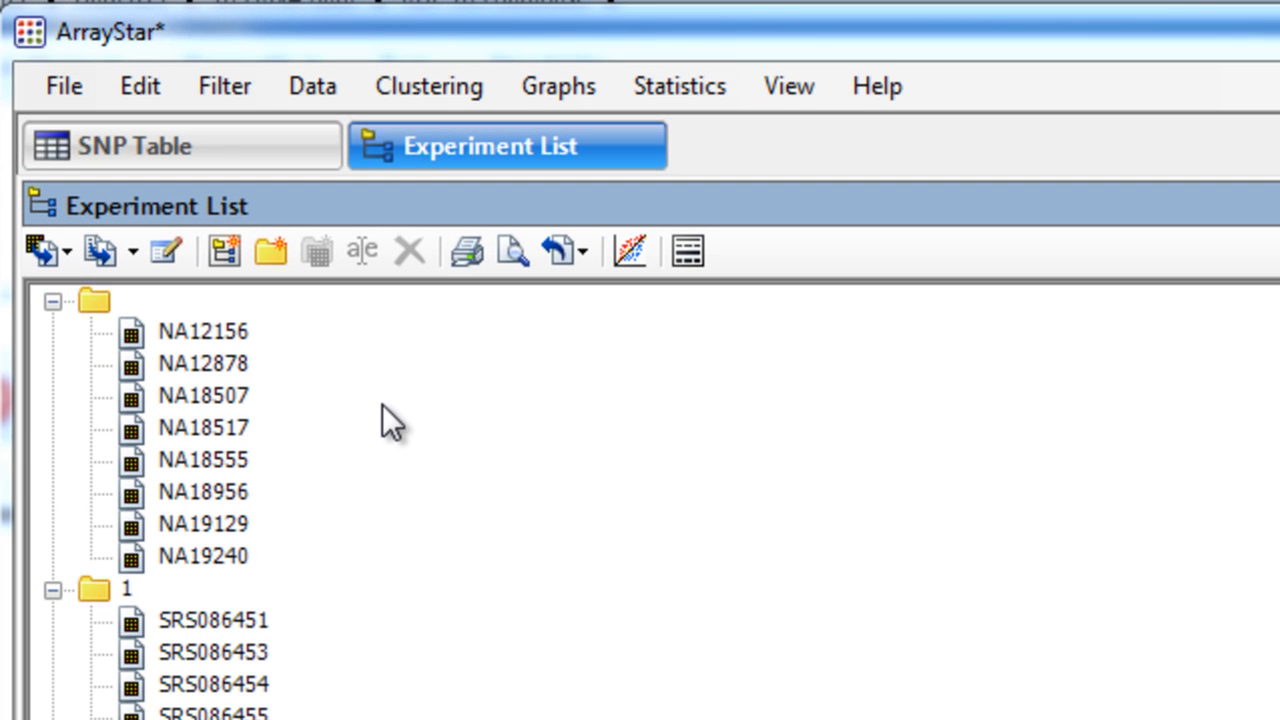
Open the gene filter with a Fisher's Exact Test SNP search statistic and group the experiments by the Dysrhythmia attribute
{"action": "left_click", "coordinate": [224, 86]}
{"action": "left_click", "coordinate": [213, 172]}
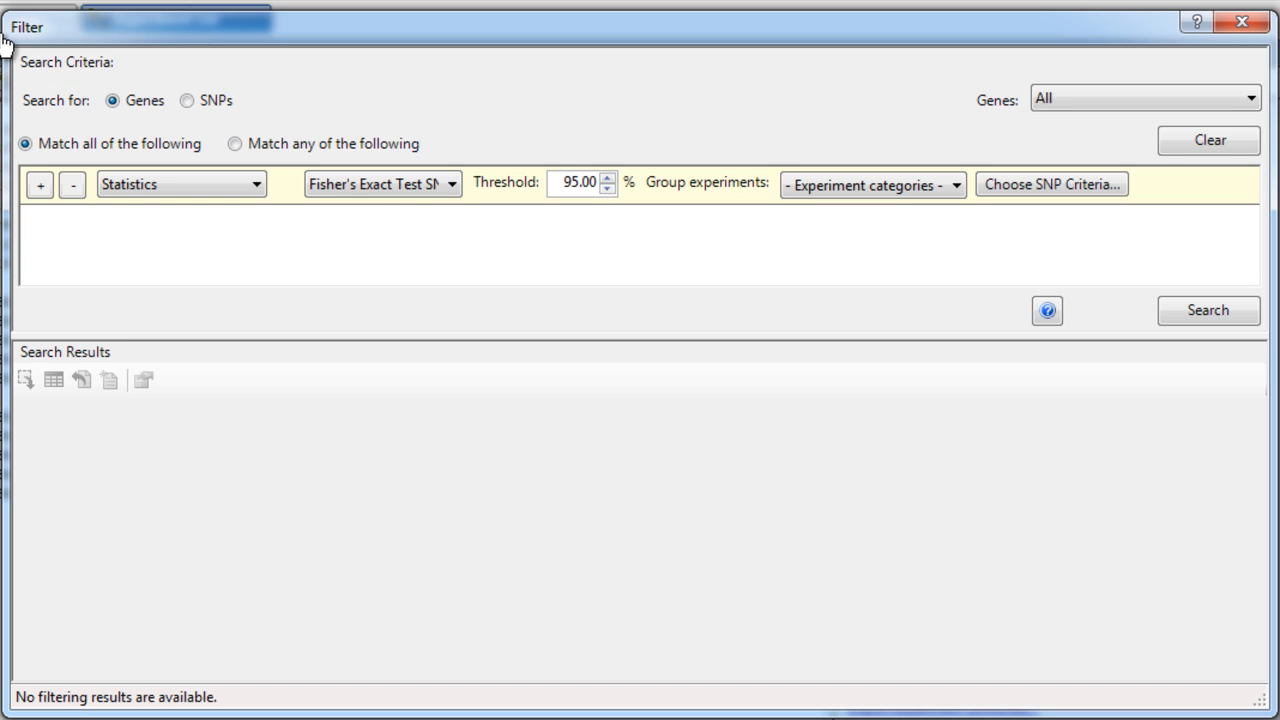
{"action": "left_click", "coordinate": [956, 186]}
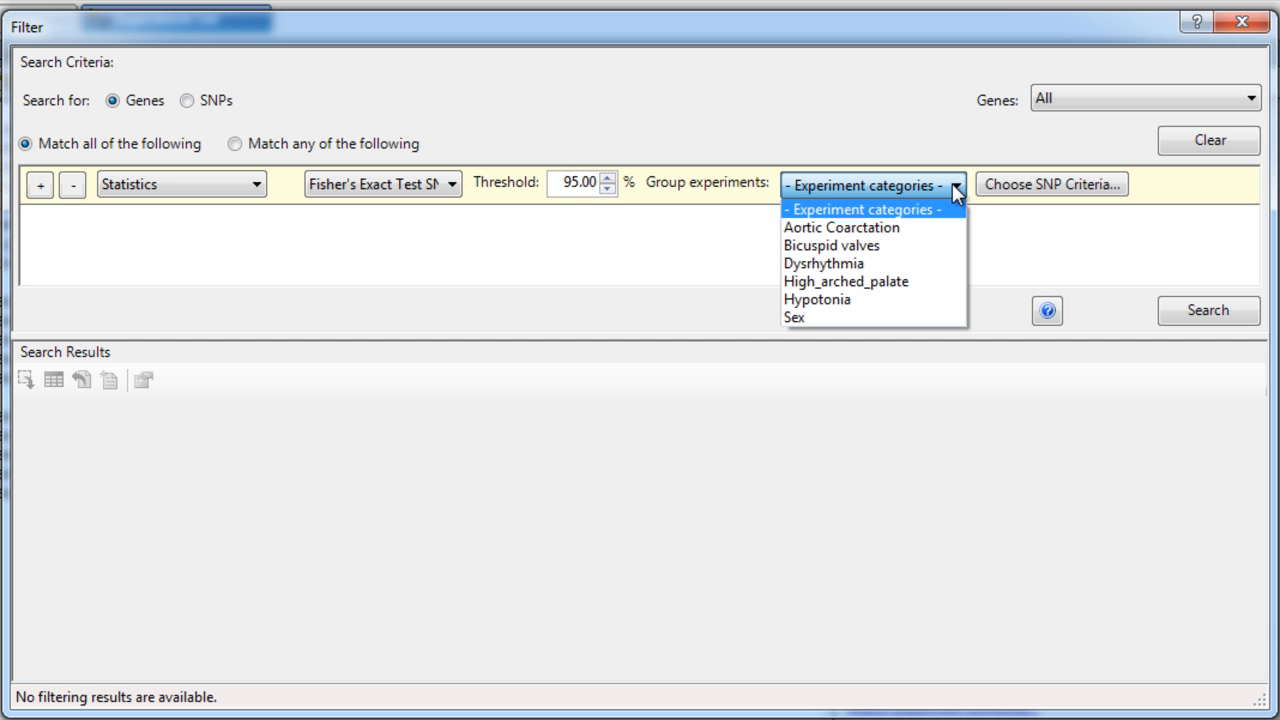
{"action": "left_click", "coordinate": [935, 264]}
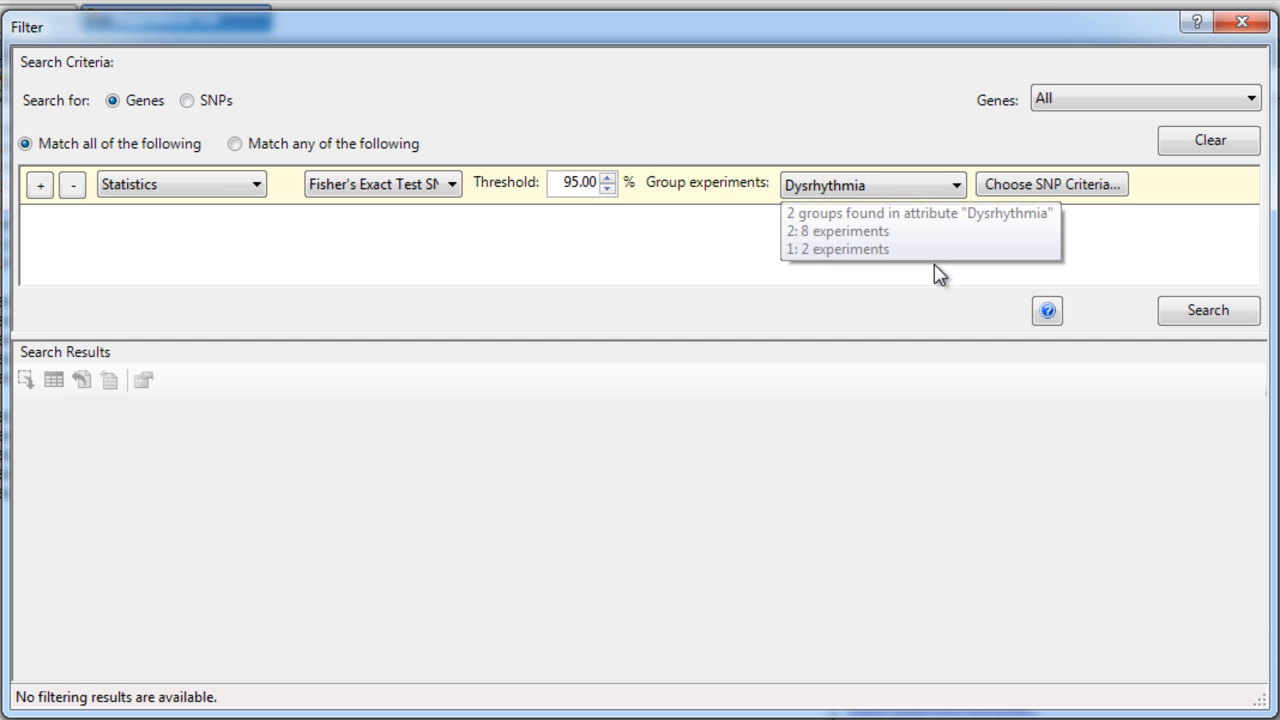
Review the SNP searching criteria without changing them and show the statistical tests available for the filter
{"action": "left_click", "coordinate": [1022, 192]}
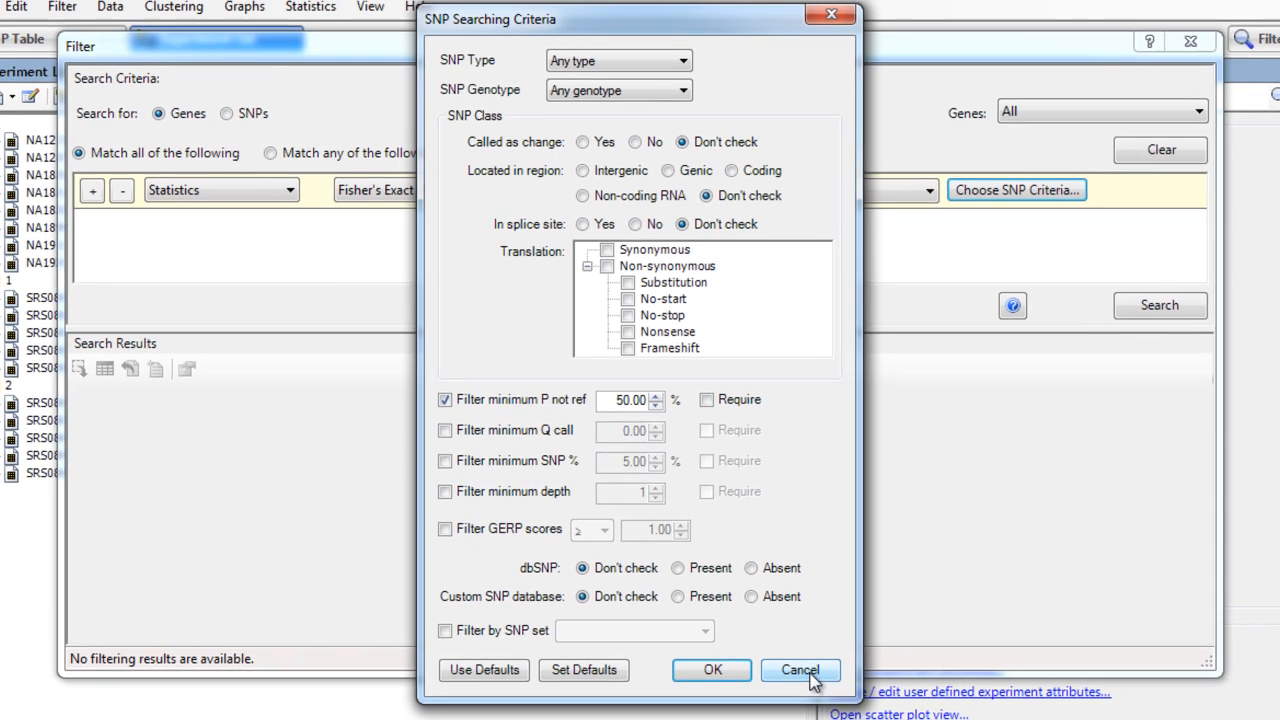
{"action": "left_click", "coordinate": [800, 670]}
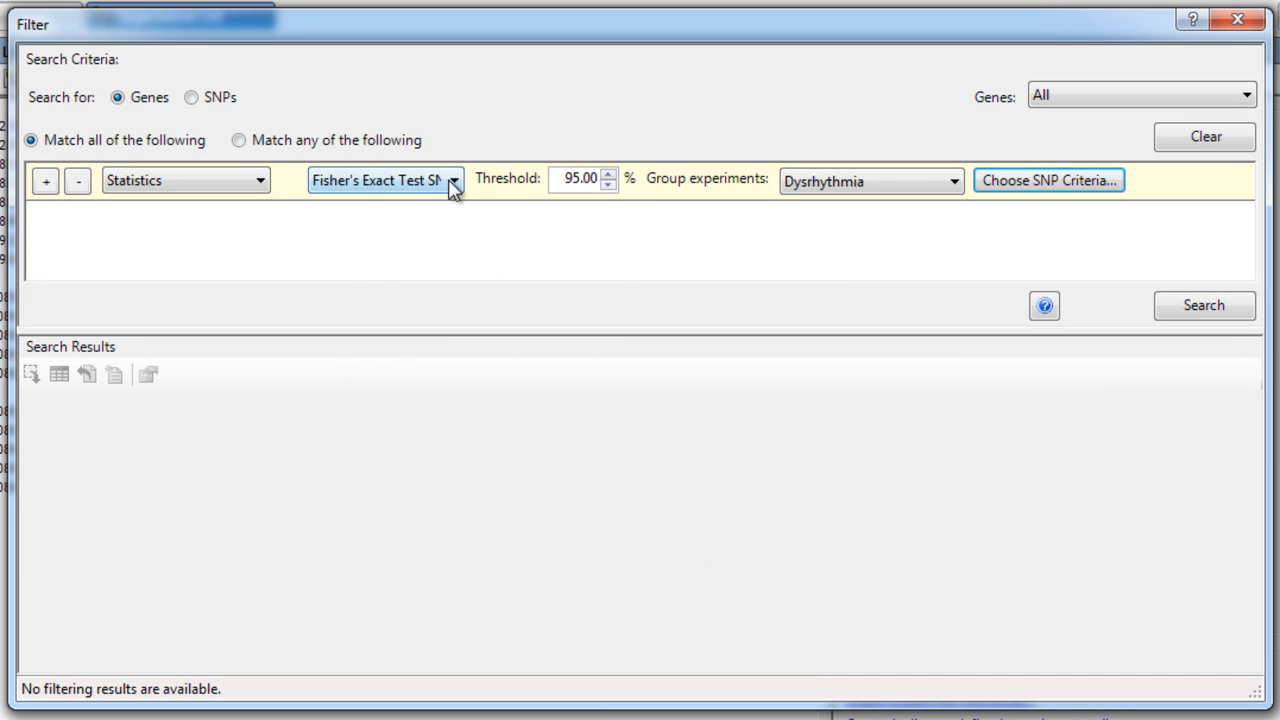
{"action": "left_click", "coordinate": [452, 182]}
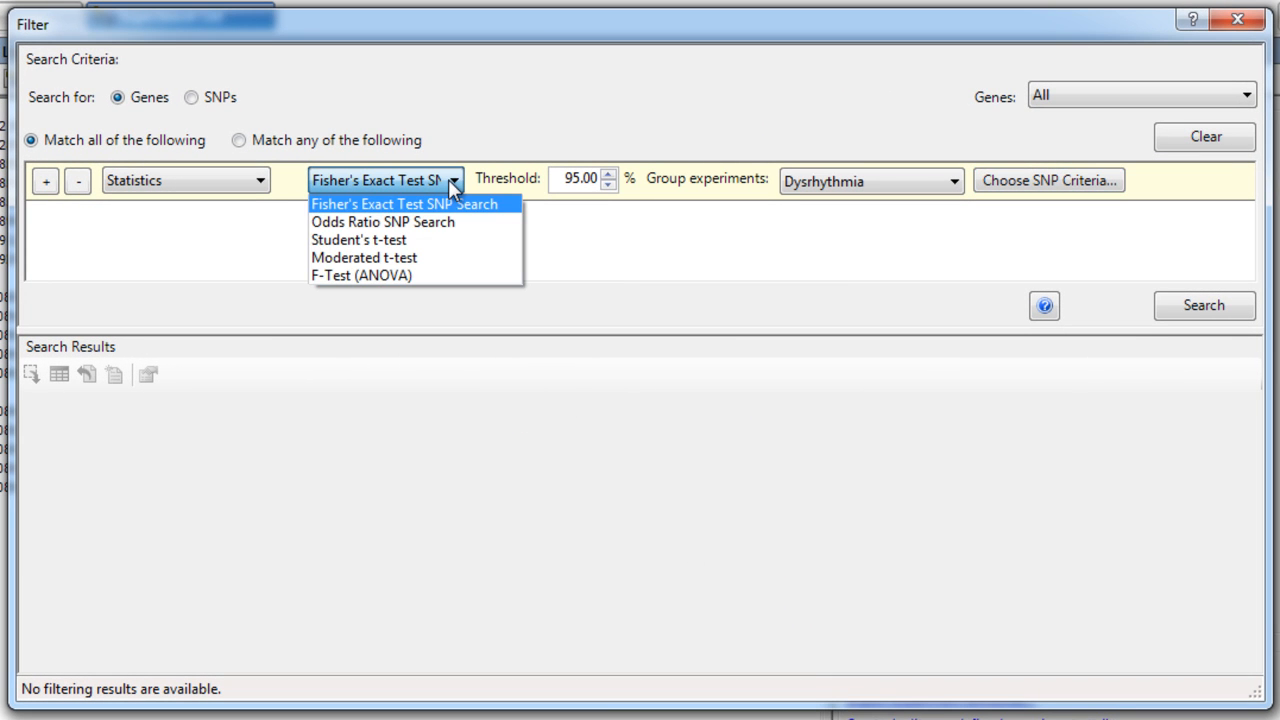